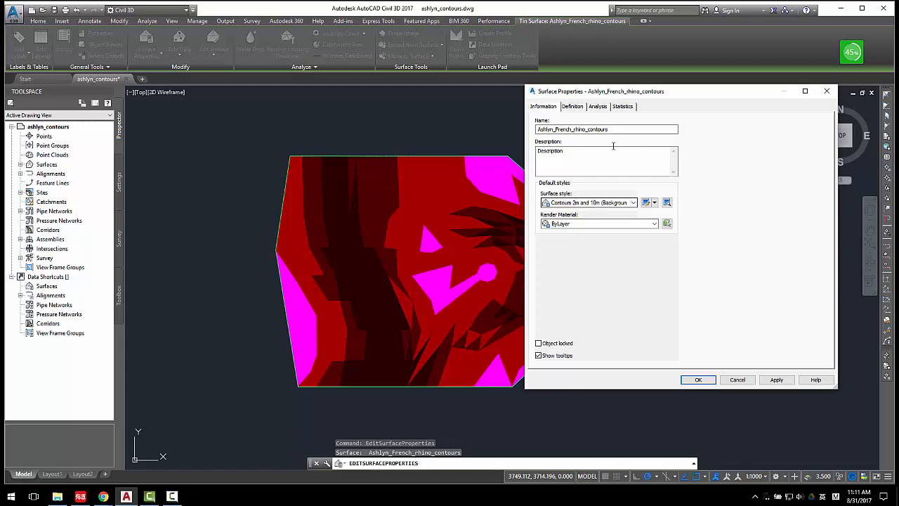
Step: Edit the surface style's plan display to hide slopes and show major and minor contours, and apply it
{"action": "left_click", "coordinate": [737, 379]}
{"action": "right_click", "coordinate": [475, 245]}
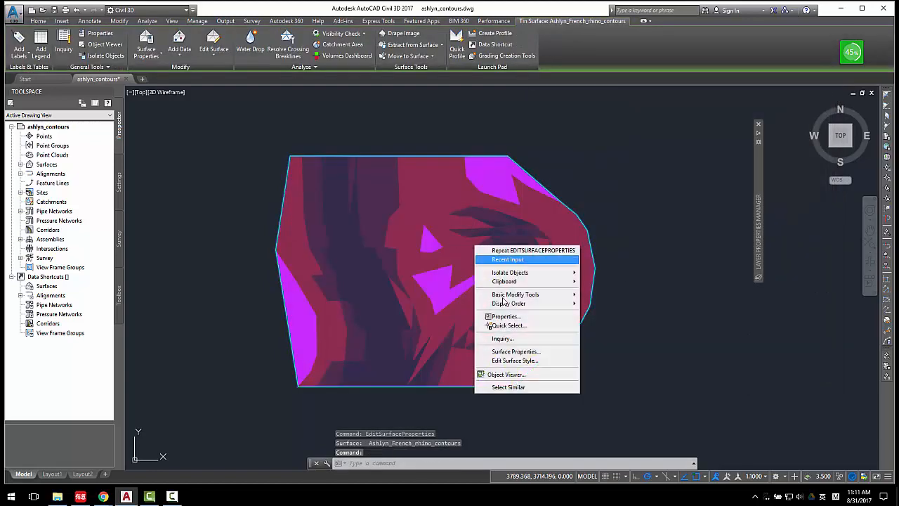
{"action": "left_click", "coordinate": [523, 360]}
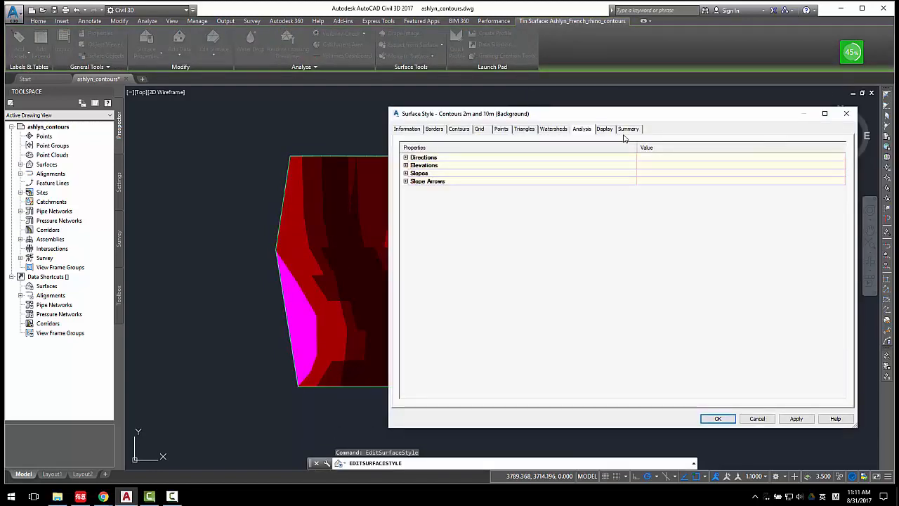
{"action": "left_click", "coordinate": [604, 129]}
{"action": "left_click", "coordinate": [459, 254]}
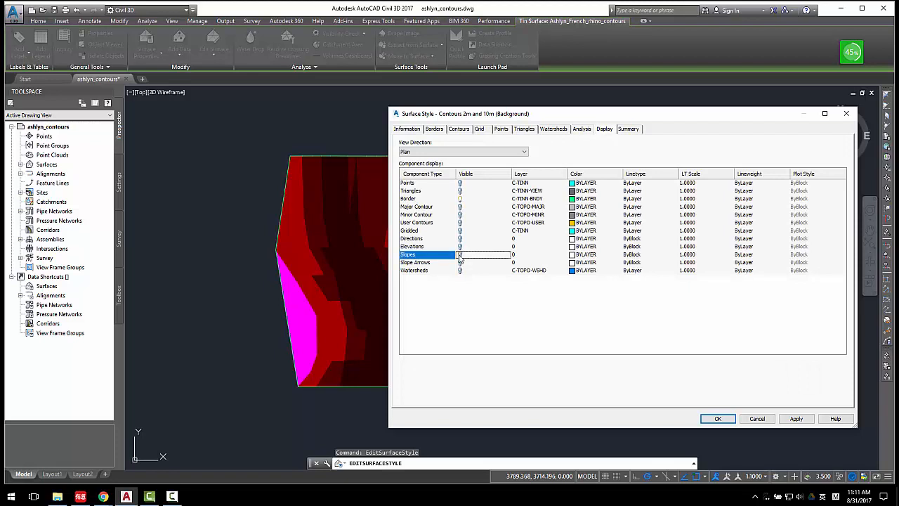
{"action": "left_click", "coordinate": [460, 206]}
{"action": "left_click", "coordinate": [460, 214]}
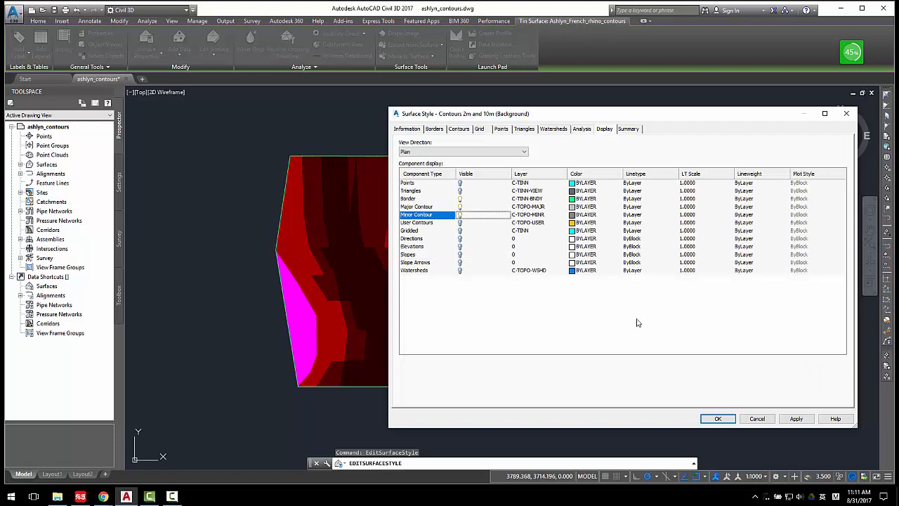
{"action": "left_click", "coordinate": [796, 419]}
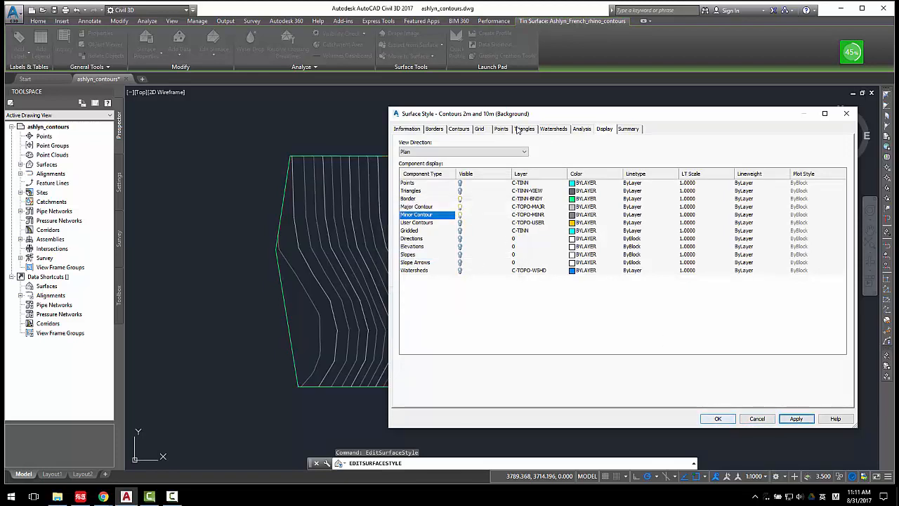
Step: Set the surface style's contour intervals to 2 m minor and 6 m major, and save the style
{"action": "left_click", "coordinate": [458, 129]}
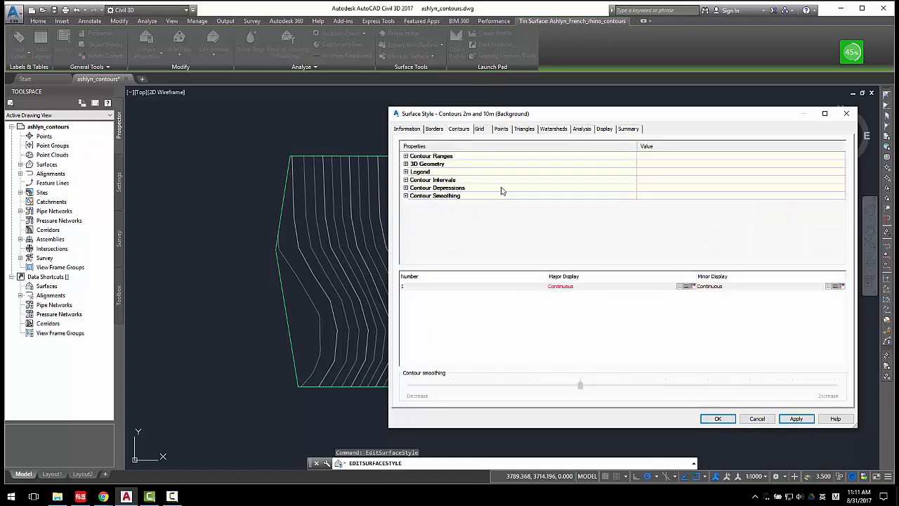
{"action": "left_click", "coordinate": [423, 188]}
{"action": "double_click", "coordinate": [429, 180]}
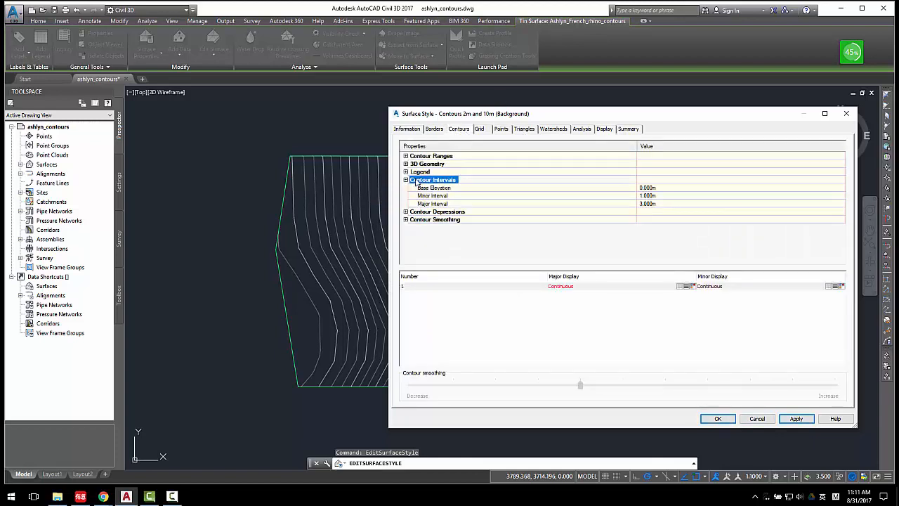
{"action": "left_click", "coordinate": [646, 204]}
{"action": "left_click", "coordinate": [646, 196]}
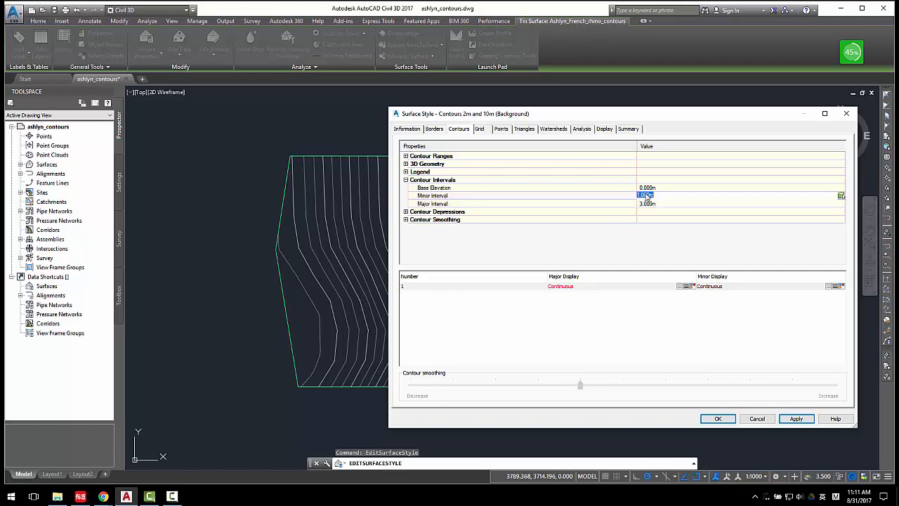
{"action": "type", "text": "2"}
{"action": "left_click", "coordinate": [646, 203]}
{"action": "left_click", "coordinate": [646, 204]}
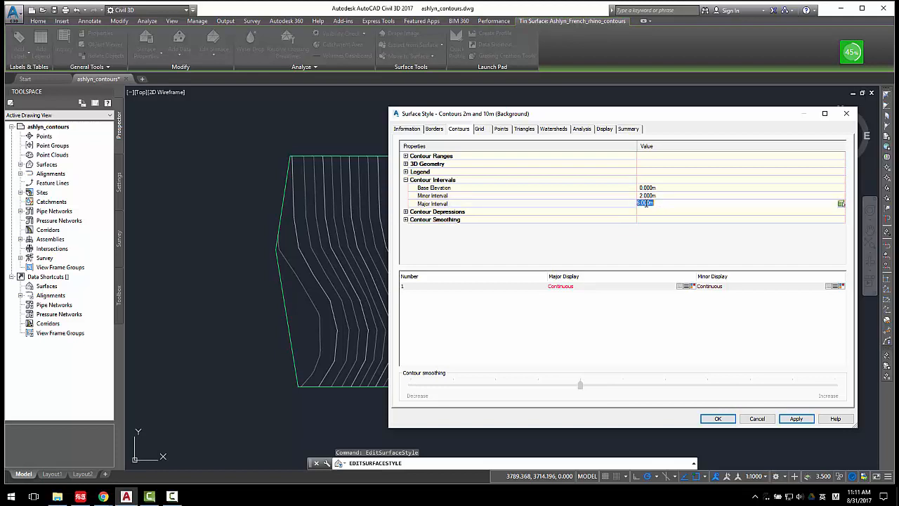
{"action": "left_click", "coordinate": [650, 220]}
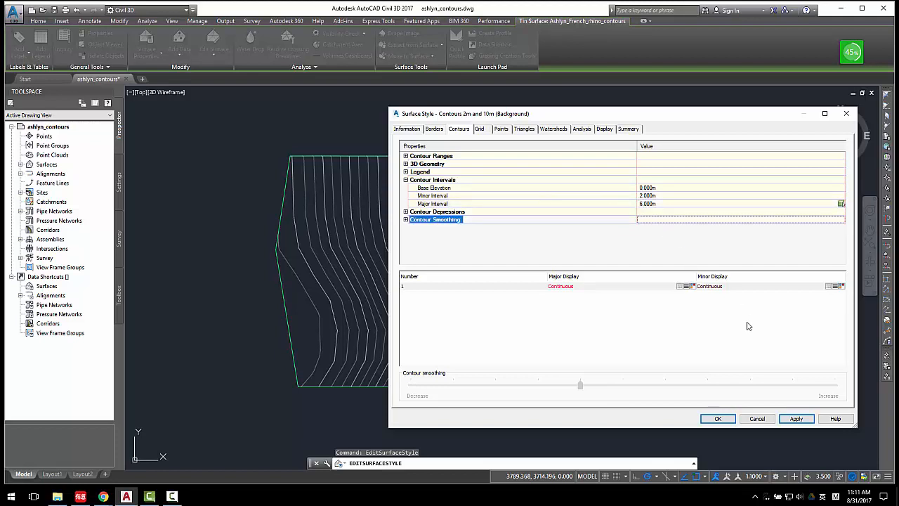
{"action": "left_click", "coordinate": [655, 203]}
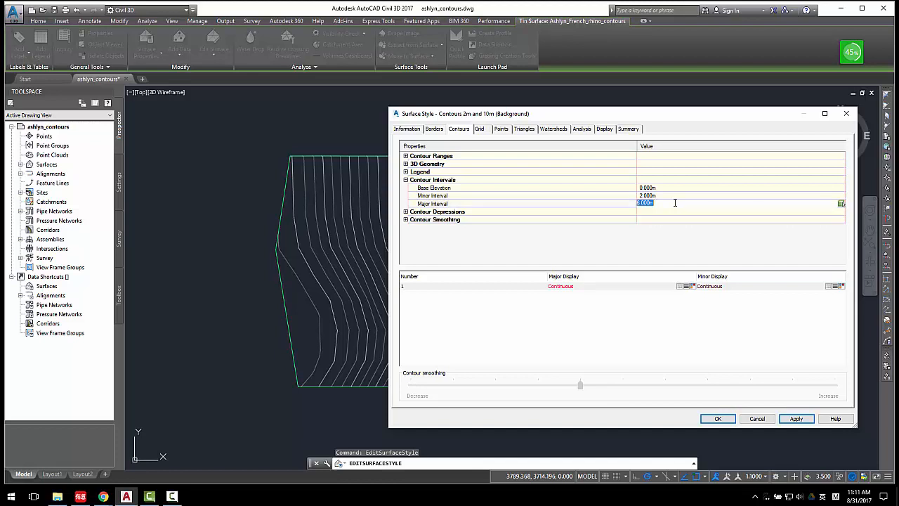
{"action": "left_click", "coordinate": [672, 230]}
{"action": "left_click", "coordinate": [796, 419]}
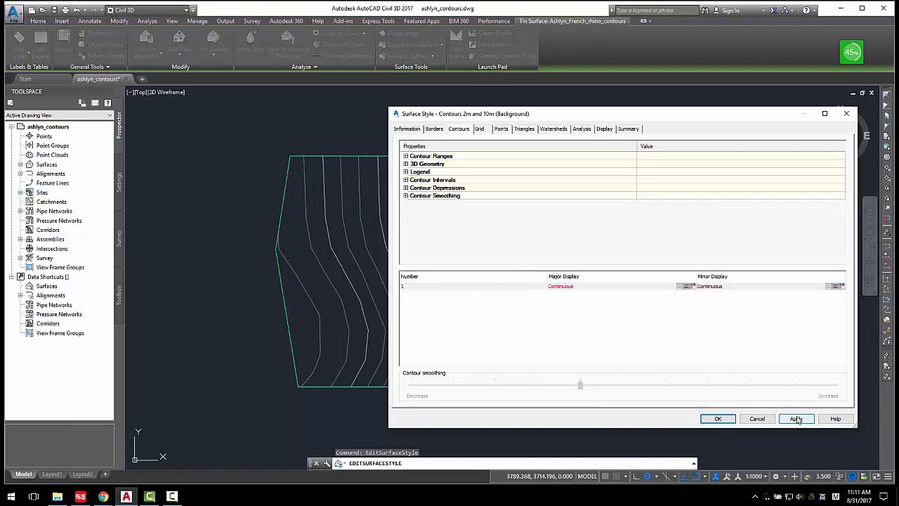
{"action": "left_click_drag", "start_coordinate": [523, 113], "coordinate": [532, 89]}
{"action": "left_click", "coordinate": [735, 394]}
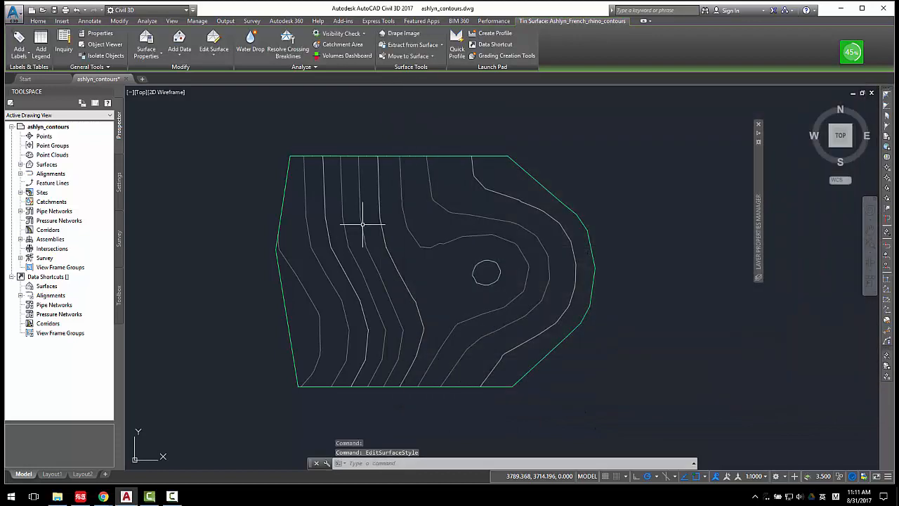
Step: Run an elevation analysis on the surface with 4 ranges and preview its legend table
{"action": "left_click", "coordinate": [421, 245]}
{"action": "left_click", "coordinate": [413, 242]}
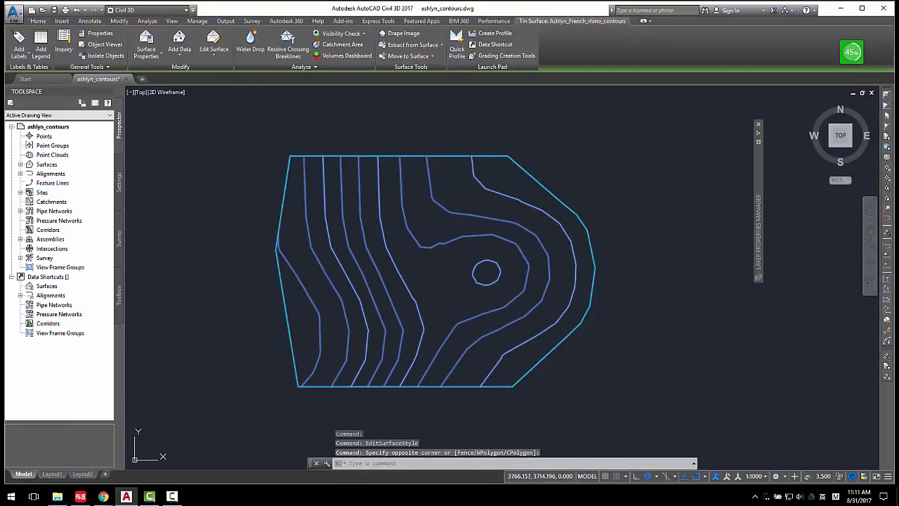
{"action": "right_click", "coordinate": [415, 246]}
{"action": "left_click", "coordinate": [456, 351]}
{"action": "left_click", "coordinate": [595, 106]}
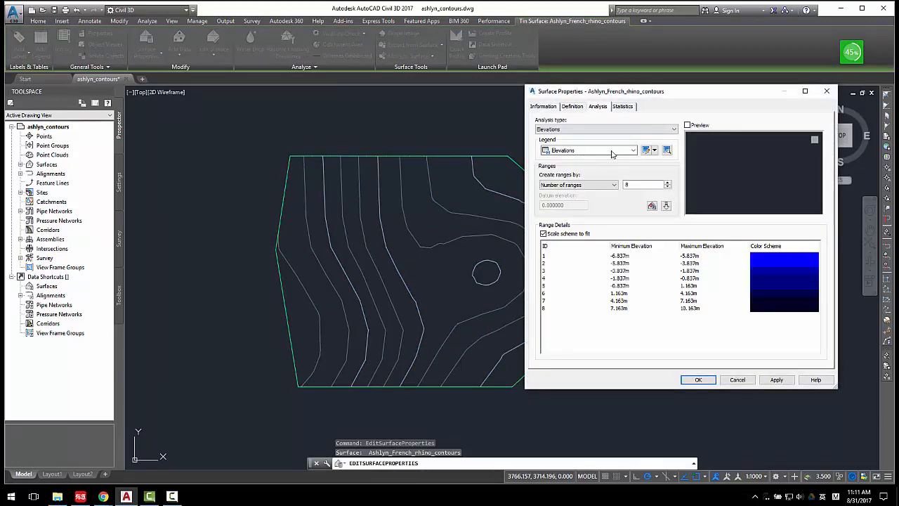
{"action": "left_click", "coordinate": [599, 130]}
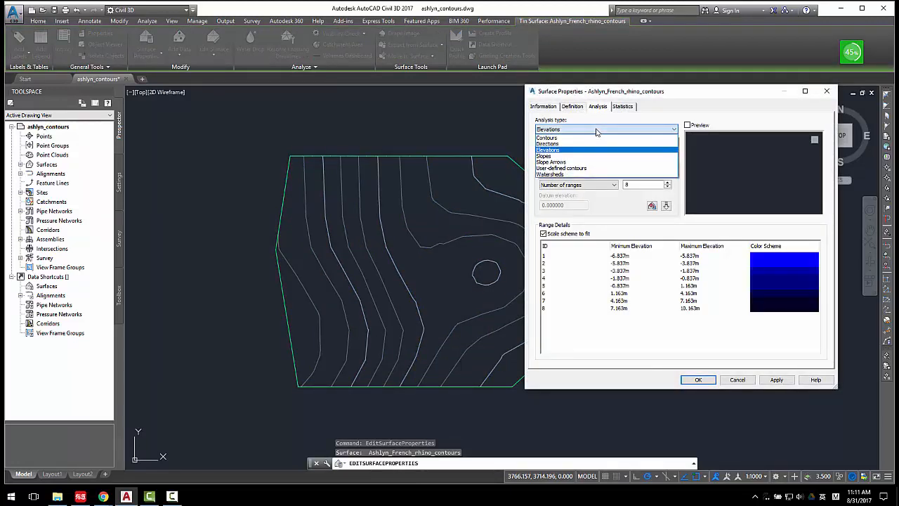
{"action": "left_click", "coordinate": [568, 150]}
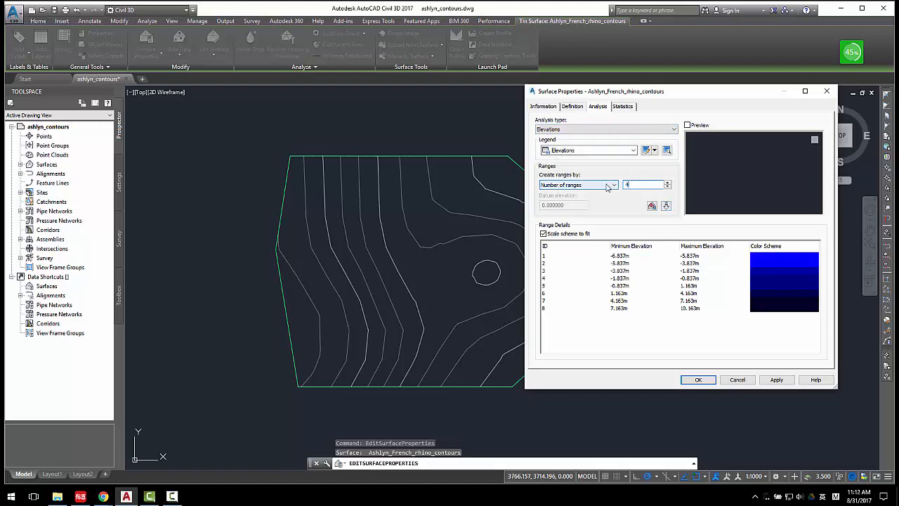
{"action": "left_click", "coordinate": [666, 205]}
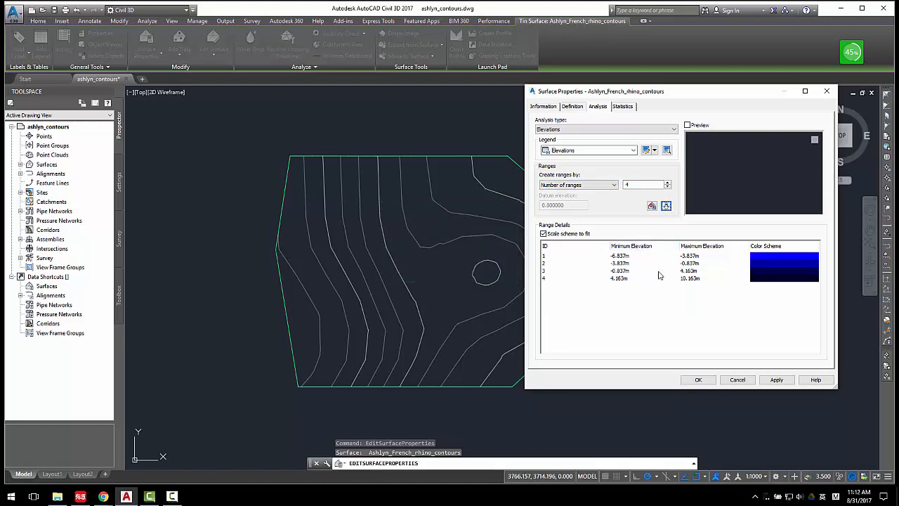
{"action": "left_click", "coordinate": [687, 125]}
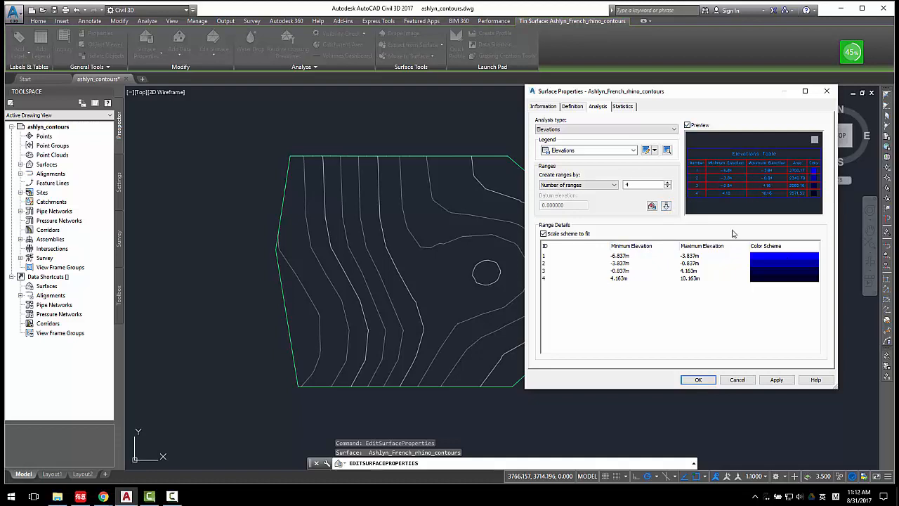
Step: Change the first elevation range's color to yellow (index color 50) and save the surface properties
{"action": "left_click", "coordinate": [753, 257]}
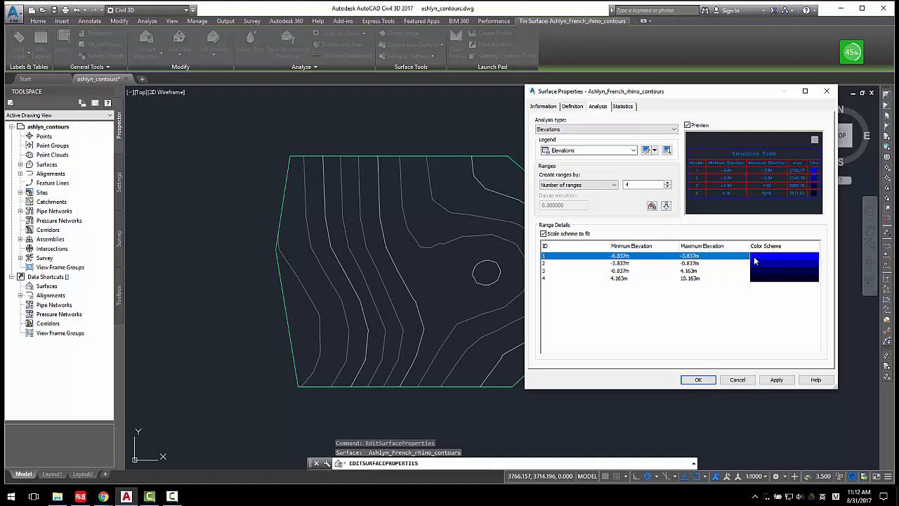
{"action": "left_click", "coordinate": [754, 257]}
{"action": "left_click", "coordinate": [671, 219]}
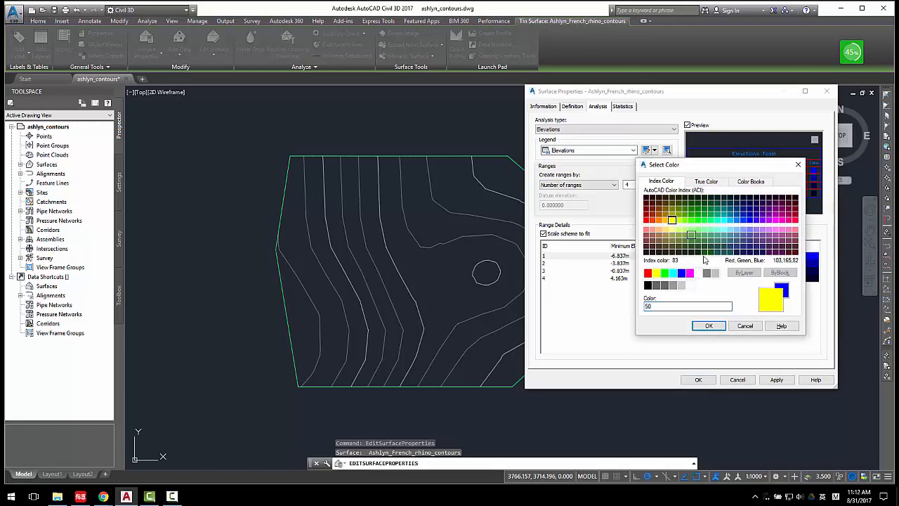
{"action": "left_click", "coordinate": [709, 325]}
{"action": "left_click", "coordinate": [778, 380]}
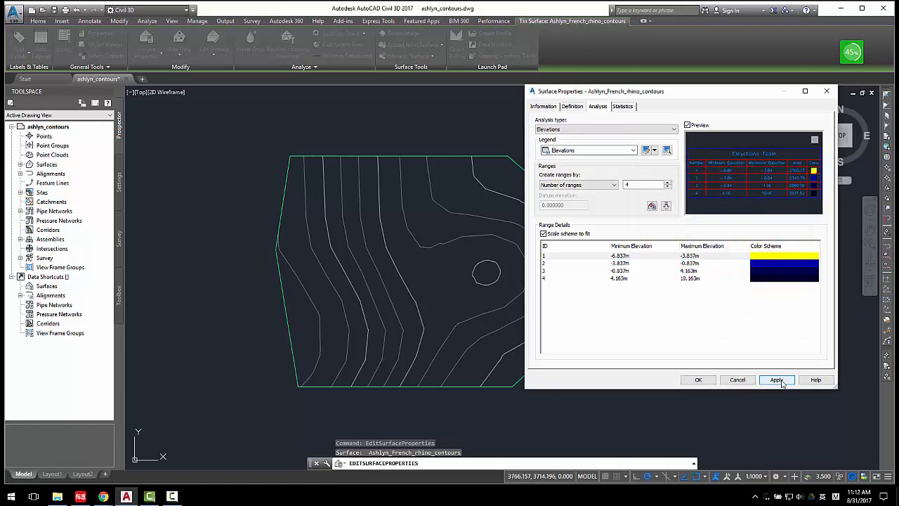
{"action": "left_click", "coordinate": [698, 379]}
Step: Edit the surface style's plan display to hide major and minor contours and show elevations, and save it
{"action": "left_click", "coordinate": [455, 239]}
{"action": "right_click", "coordinate": [453, 241]}
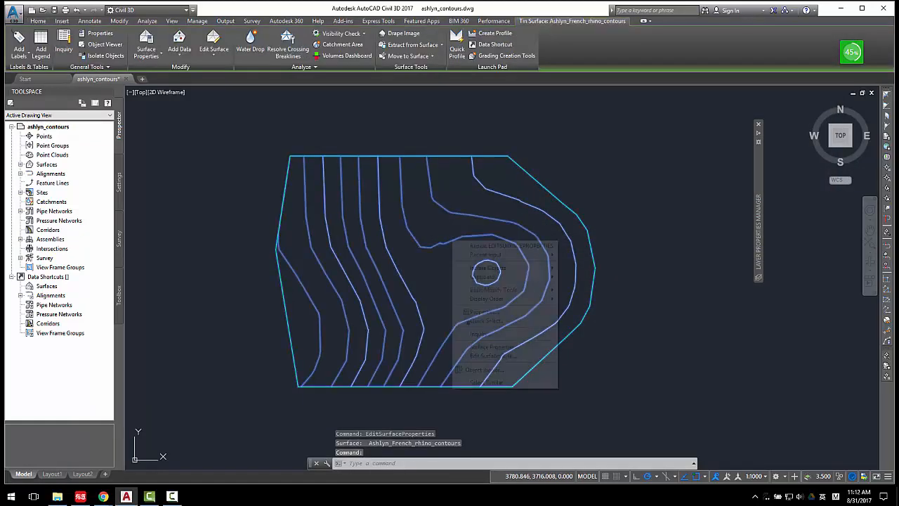
{"action": "left_click", "coordinate": [495, 355]}
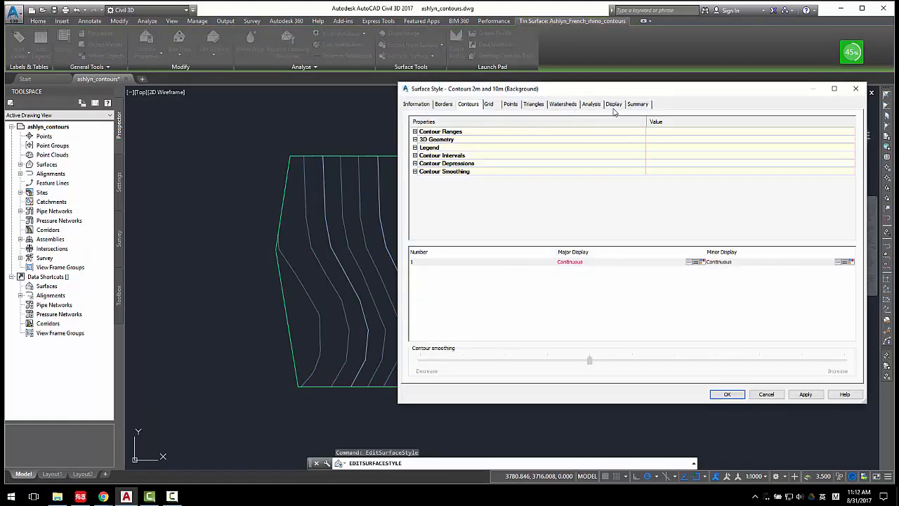
{"action": "left_click", "coordinate": [613, 105]}
{"action": "left_click", "coordinate": [471, 191]}
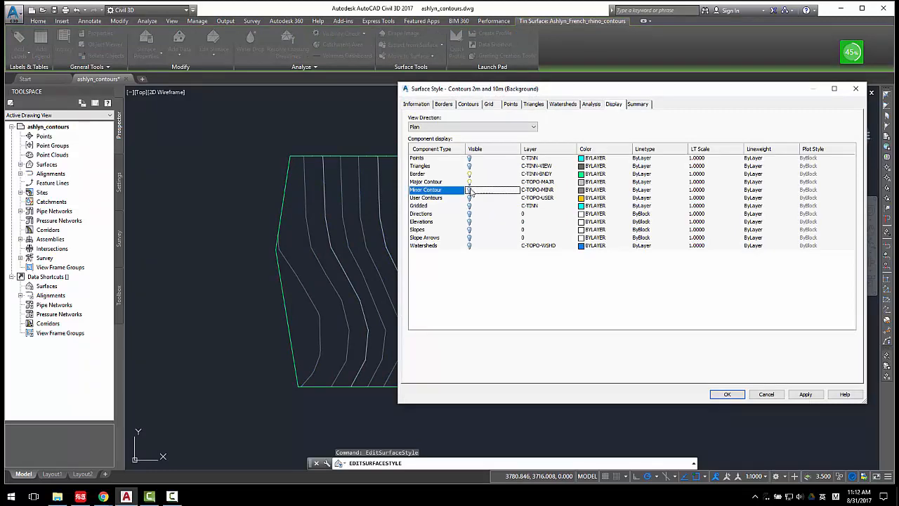
{"action": "left_click", "coordinate": [469, 182]}
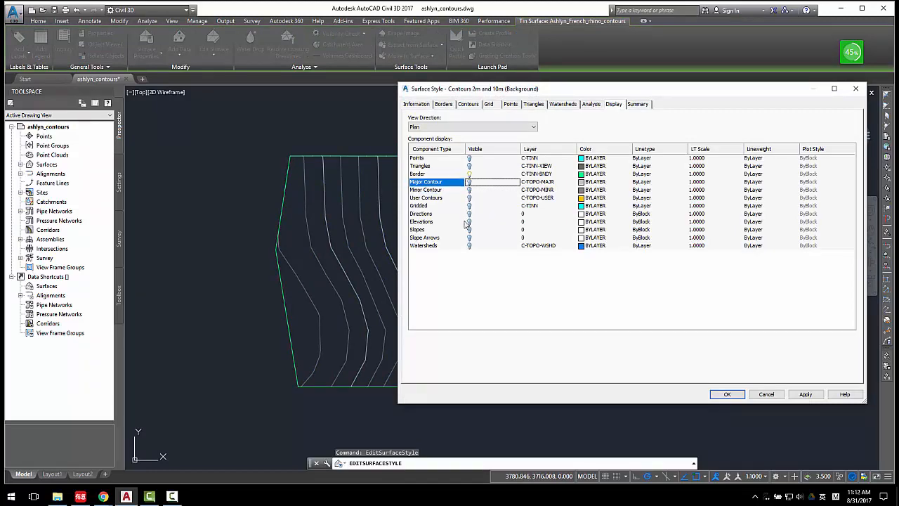
{"action": "left_click", "coordinate": [469, 222]}
{"action": "left_click", "coordinate": [805, 394]}
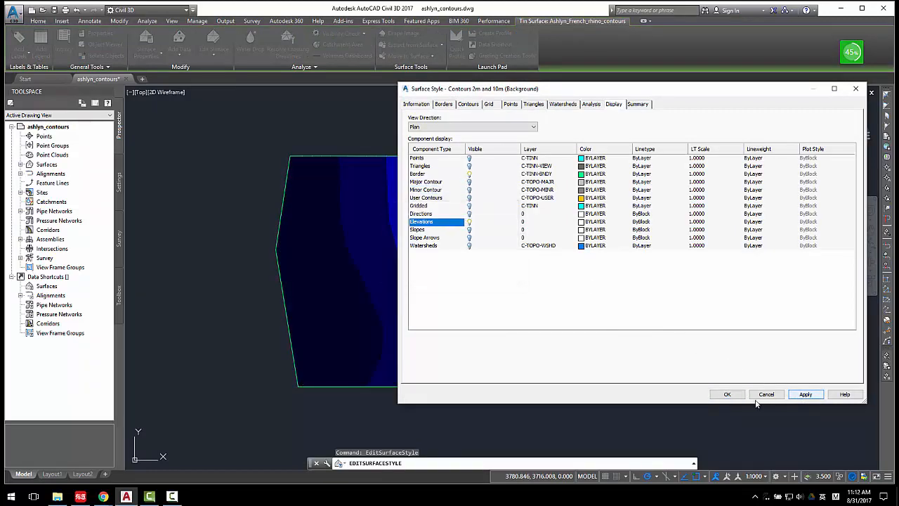
{"action": "left_click", "coordinate": [727, 394]}
Step: Reopen the surface's elevation analysis properties and set the first range's maximum elevation to 0 m
{"action": "left_click", "coordinate": [517, 273]}
{"action": "right_click", "coordinate": [516, 276]}
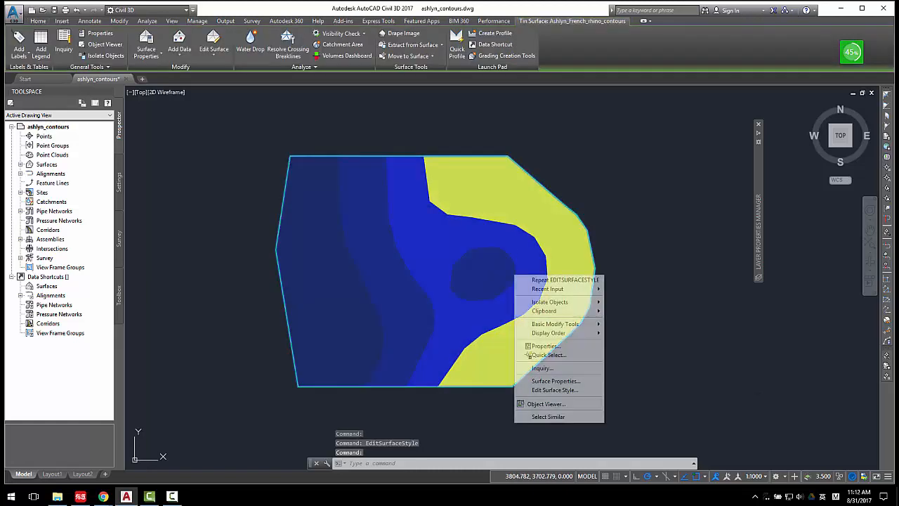
{"action": "left_click", "coordinate": [581, 381]}
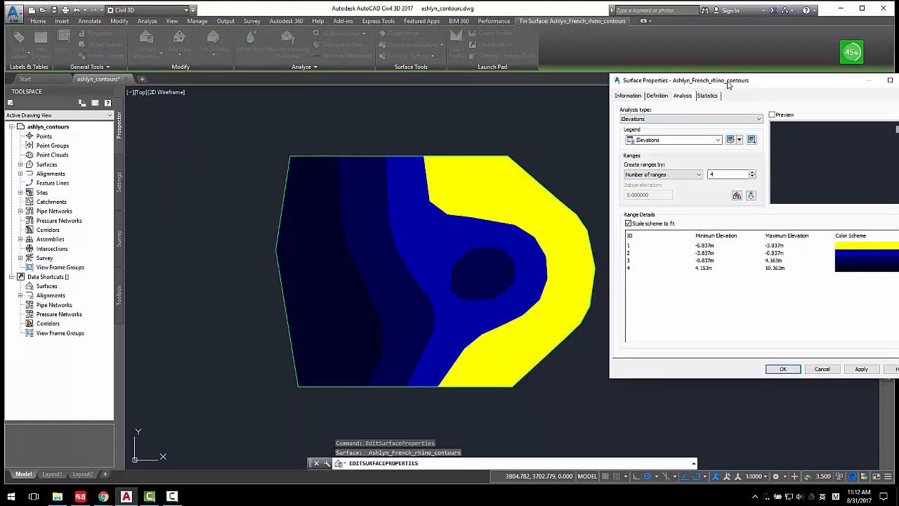
{"action": "left_click_drag", "start_coordinate": [728, 84], "coordinate": [683, 88]}
{"action": "left_click", "coordinate": [692, 179]}
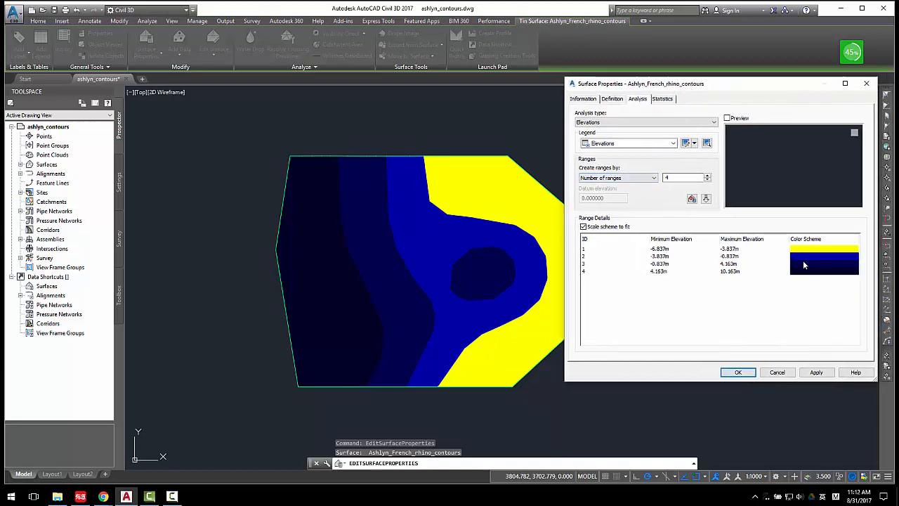
{"action": "double_click", "coordinate": [733, 250]}
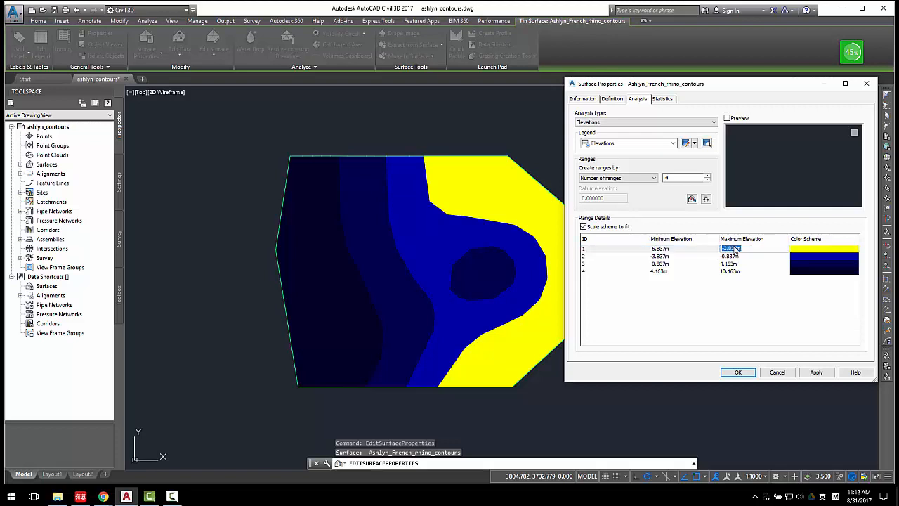
{"action": "type", "text": "0"}
{"action": "key", "text": "Return"}
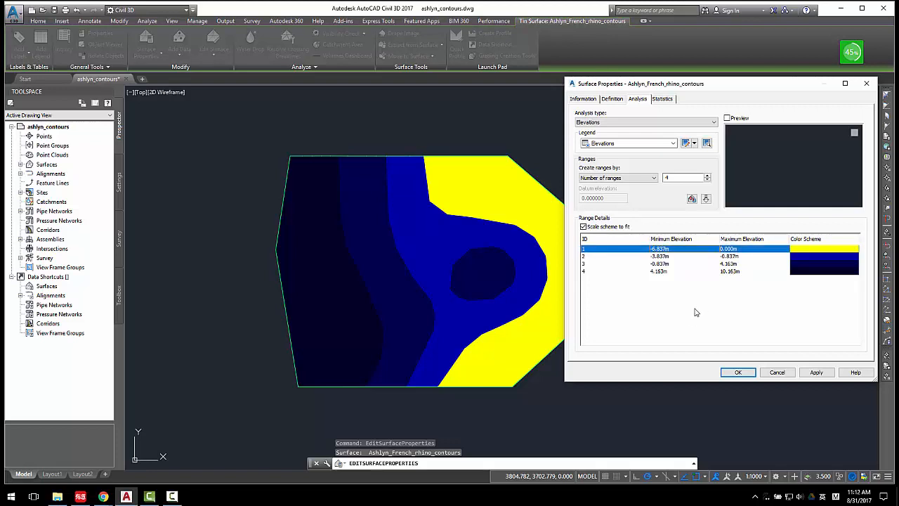
Step: Try to set the second range's minimum elevation to 0 m
{"action": "double_click", "coordinate": [657, 256]}
{"action": "type", "text": "0m"}
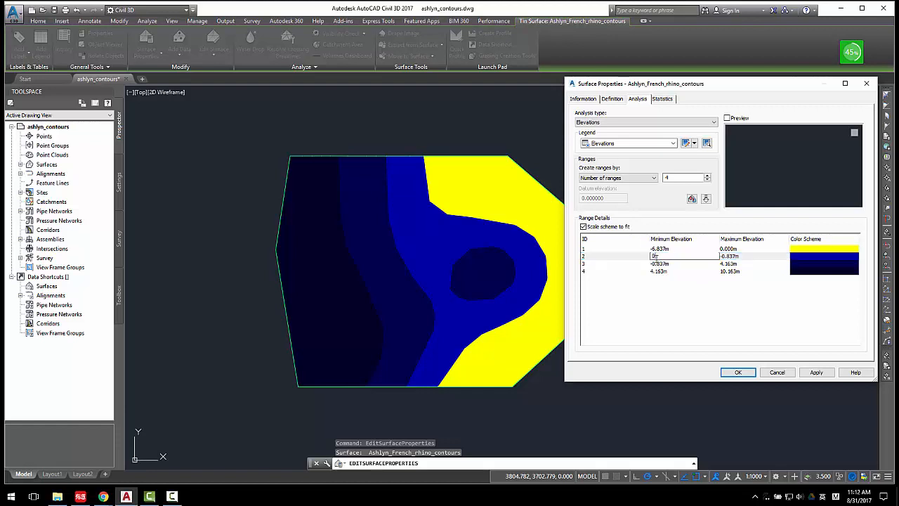
{"action": "key", "text": "Return"}
{"action": "left_click", "coordinate": [776, 255]}
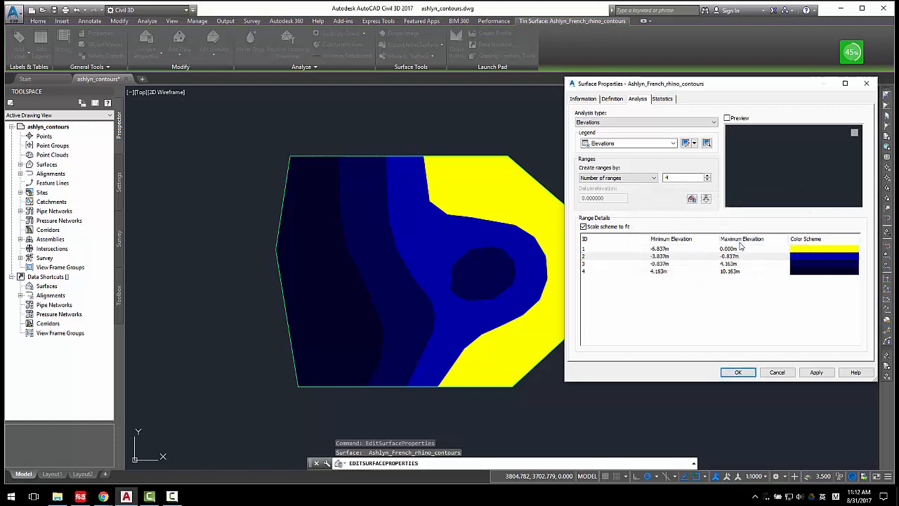
Step: Set the first elevation range's maximum and the second range's minimum to -2 m, and apply the changes
{"action": "left_click", "coordinate": [738, 250]}
{"action": "double_click", "coordinate": [737, 249]}
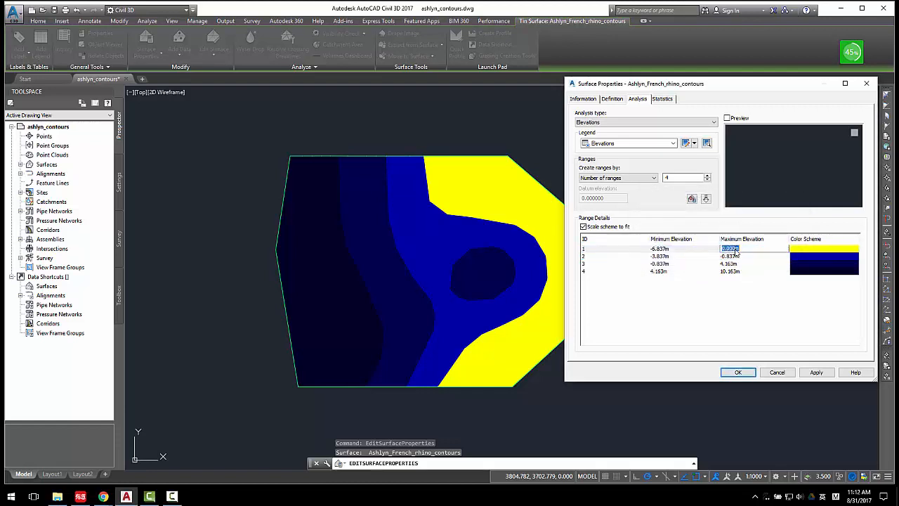
{"action": "type", "text": "-2"}
{"action": "key", "text": "Return"}
{"action": "double_click", "coordinate": [652, 256]}
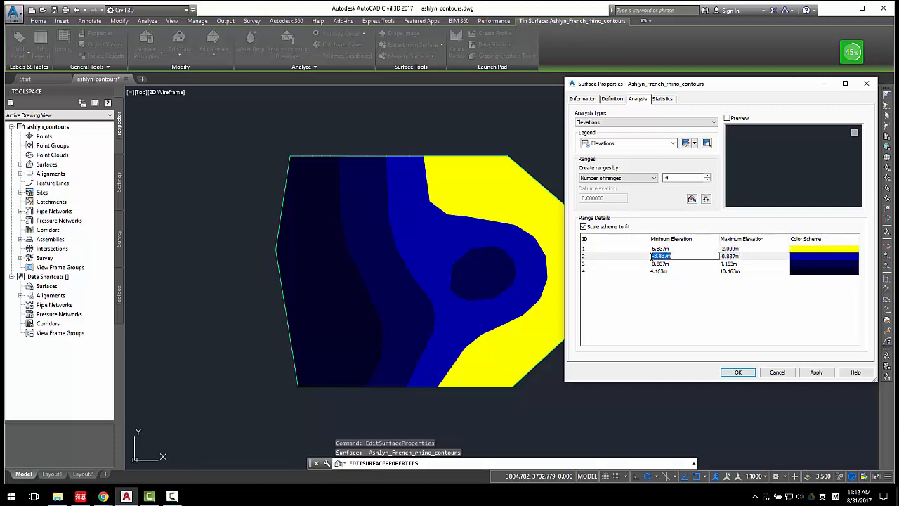
{"action": "type", "text": "-2"}
{"action": "key", "text": "Return"}
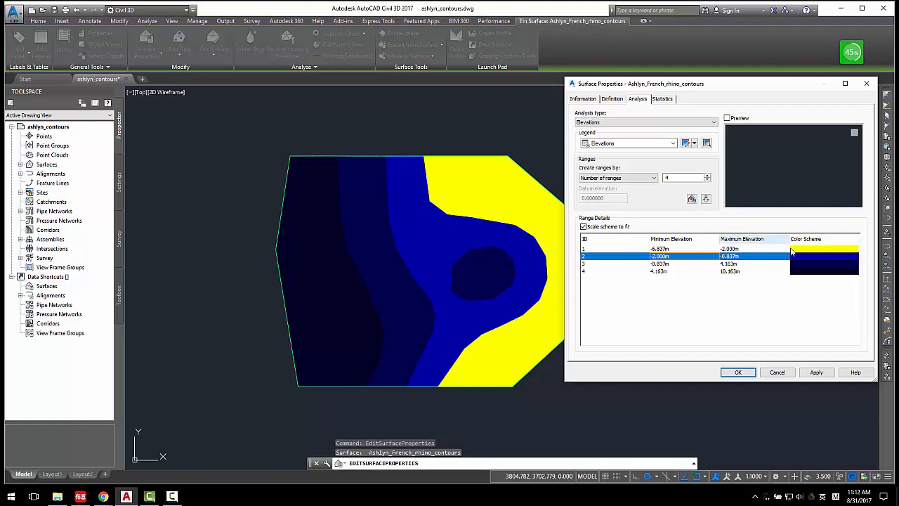
{"action": "left_click", "coordinate": [815, 373]}
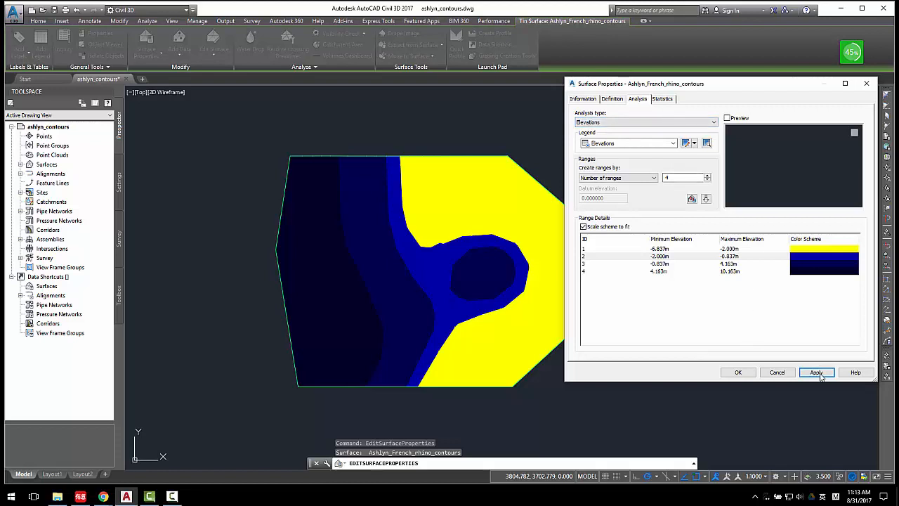
Step: Switch the surface analysis type to Slopes, run the analysis with four ranges, and save the surface properties
{"action": "left_click", "coordinate": [623, 124]}
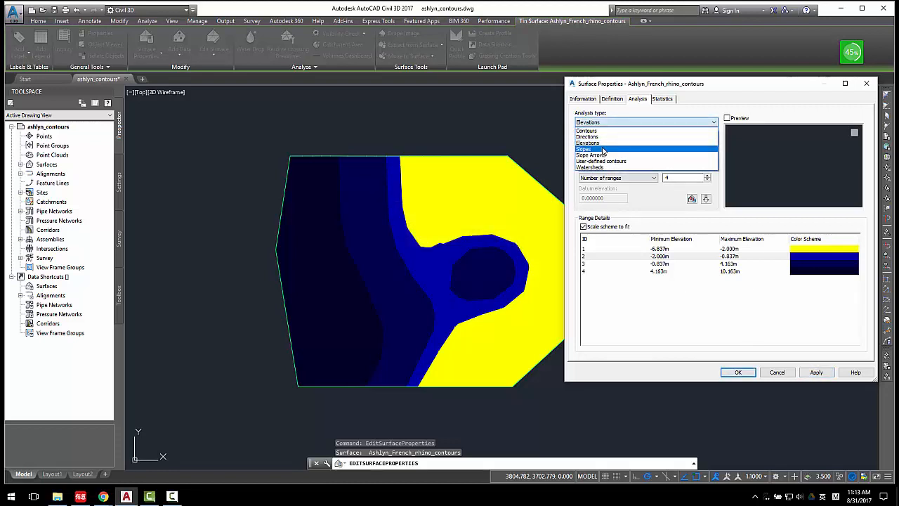
{"action": "left_click", "coordinate": [595, 150]}
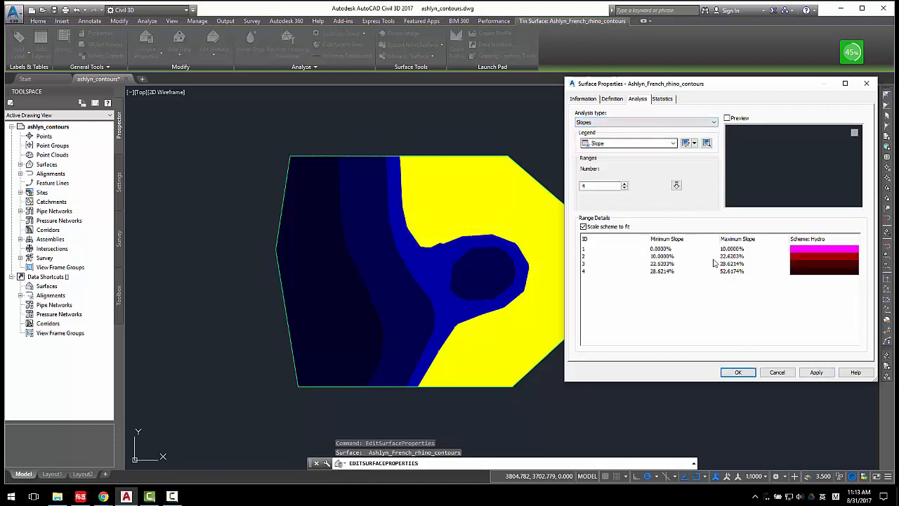
{"action": "left_click", "coordinate": [675, 186]}
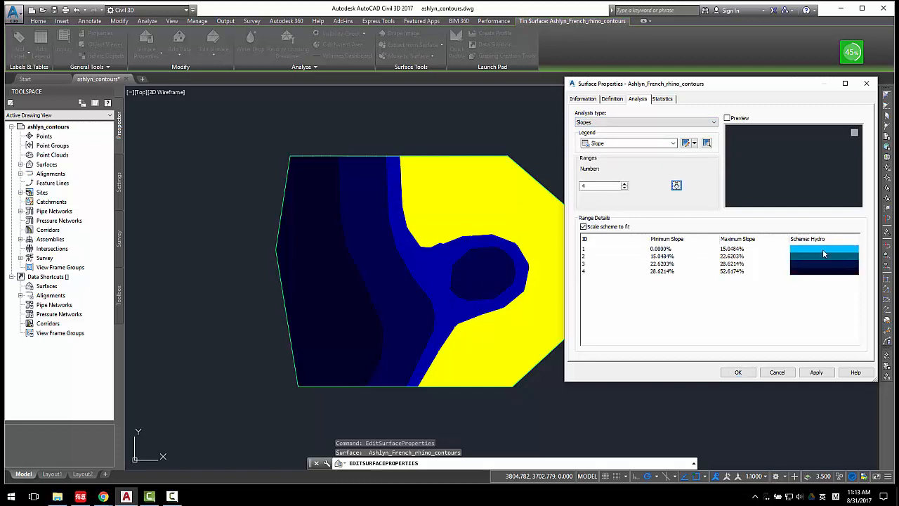
{"action": "left_click", "coordinate": [738, 372]}
Step: Edit the surface style's plan display to hide elevations and show slopes, and save it
{"action": "right_click", "coordinate": [481, 250]}
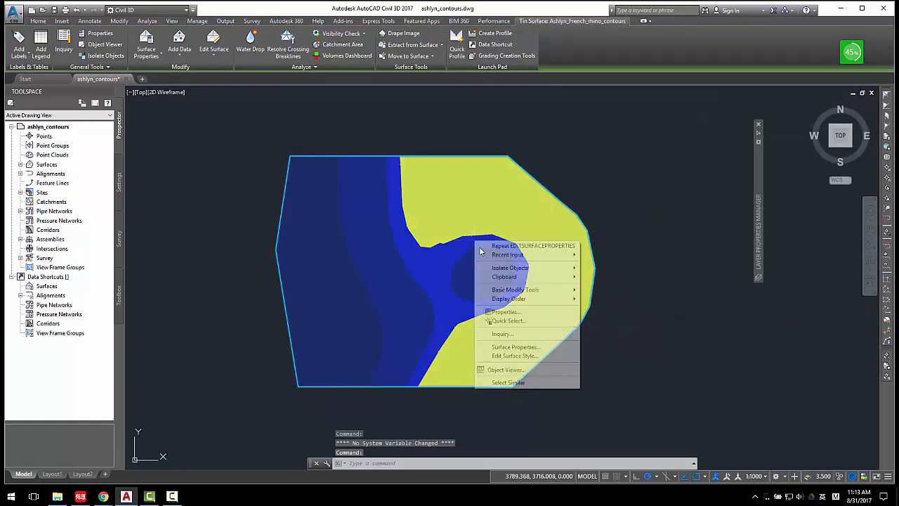
{"action": "left_click", "coordinate": [515, 356]}
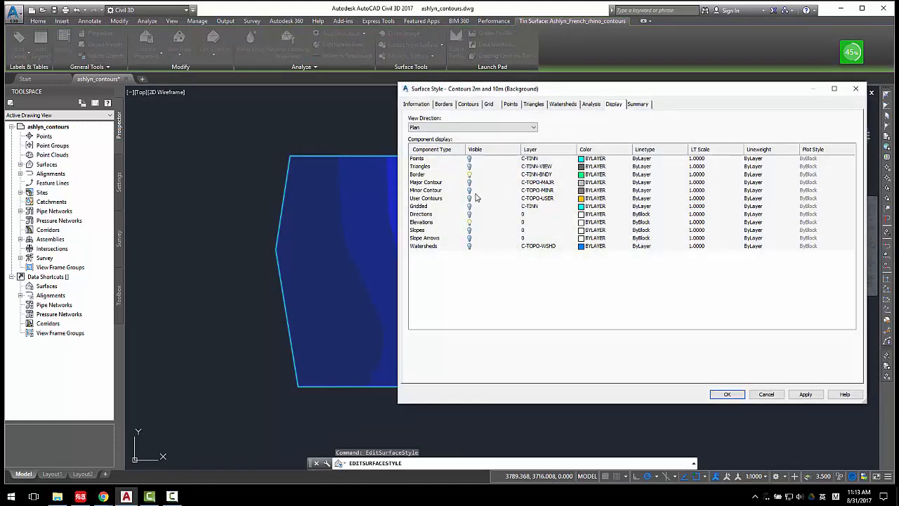
{"action": "left_click", "coordinate": [469, 223]}
{"action": "left_click", "coordinate": [470, 231]}
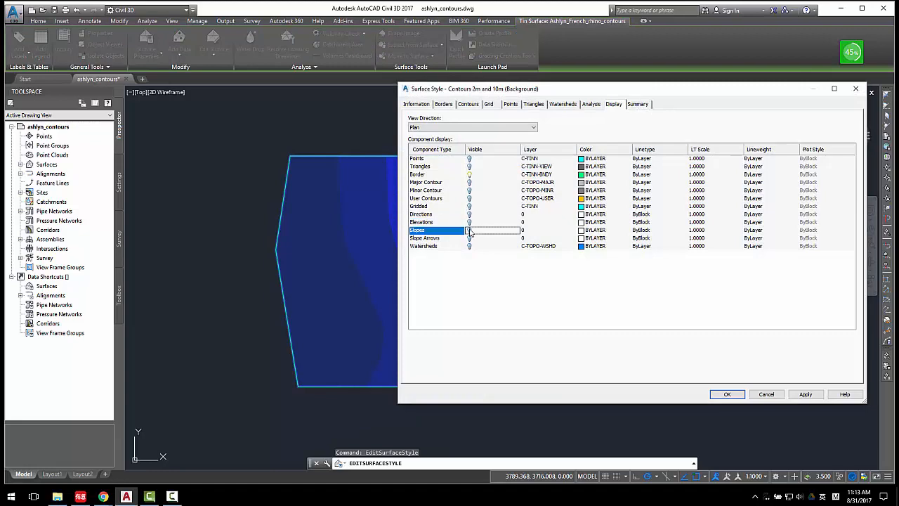
{"action": "left_click", "coordinate": [806, 394]}
{"action": "left_click", "coordinate": [727, 394]}
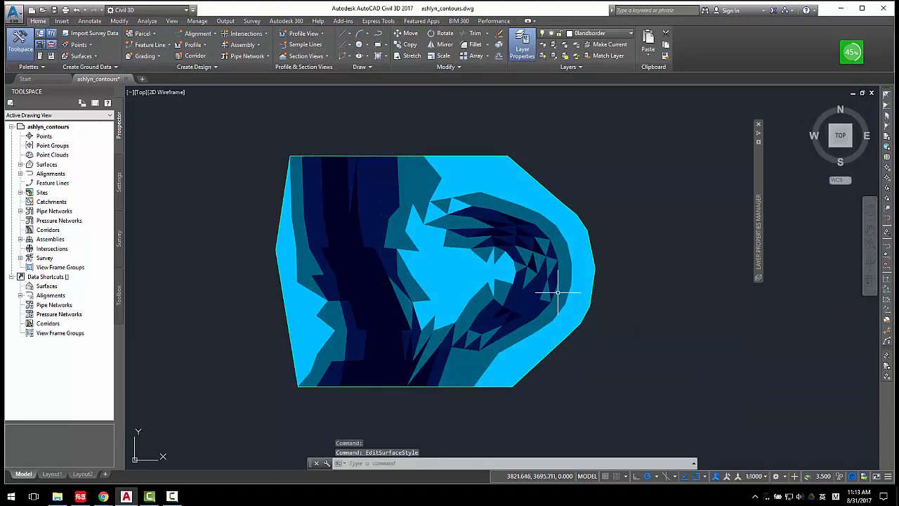
Step: Reopen the surface's analysis properties and switch the analysis type to Slopes
{"action": "left_click", "coordinate": [484, 242]}
{"action": "left_click", "coordinate": [566, 257]}
{"action": "right_click", "coordinate": [470, 246]}
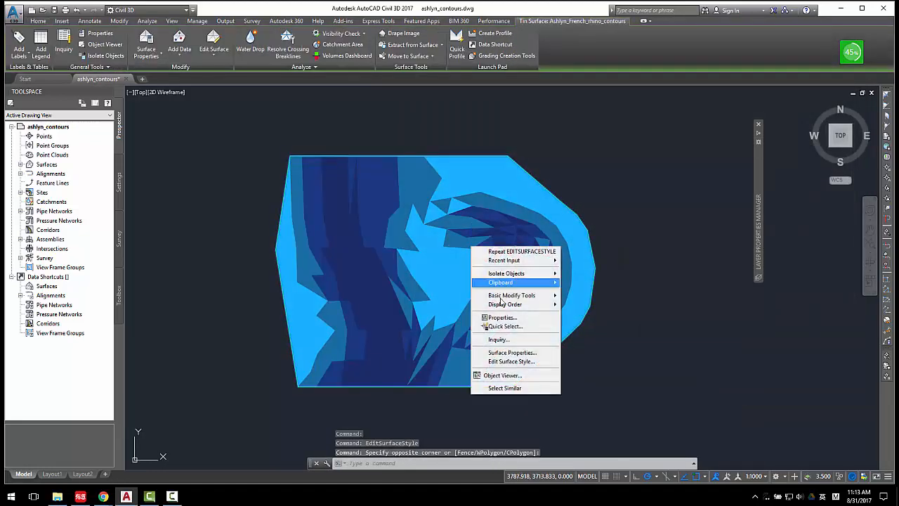
{"action": "left_click", "coordinate": [516, 356]}
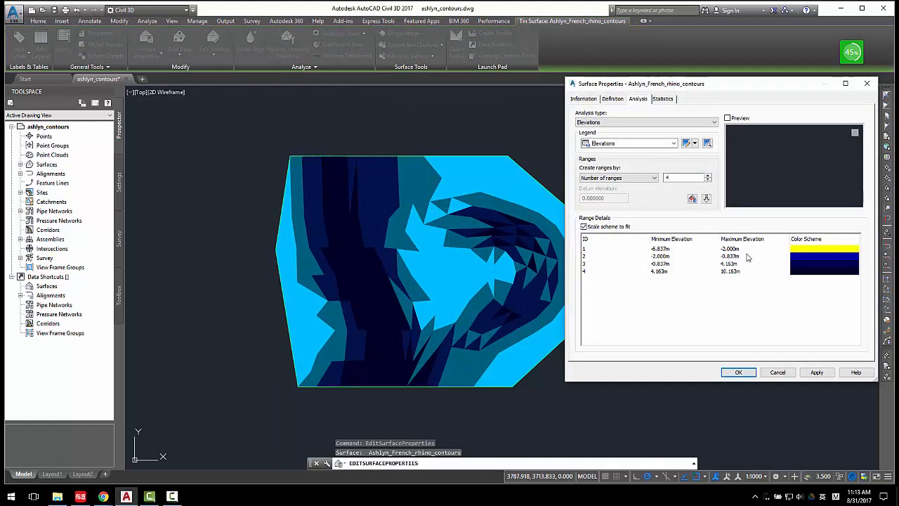
{"action": "double_click", "coordinate": [832, 249]}
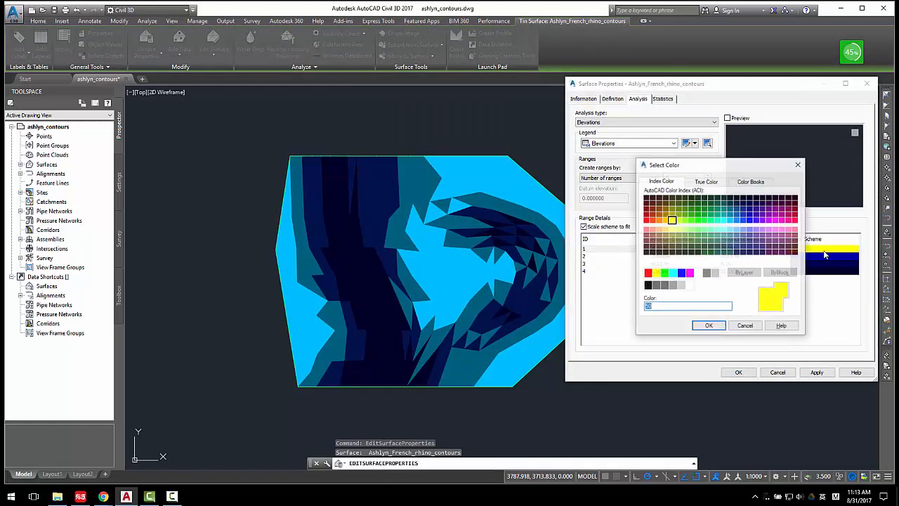
{"action": "left_click", "coordinate": [745, 326]}
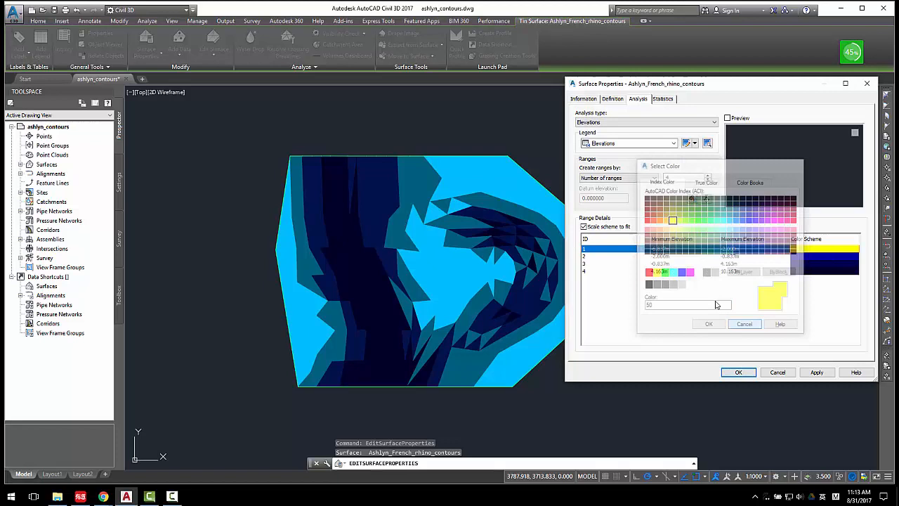
{"action": "left_click", "coordinate": [623, 144]}
{"action": "left_click", "coordinate": [623, 122]}
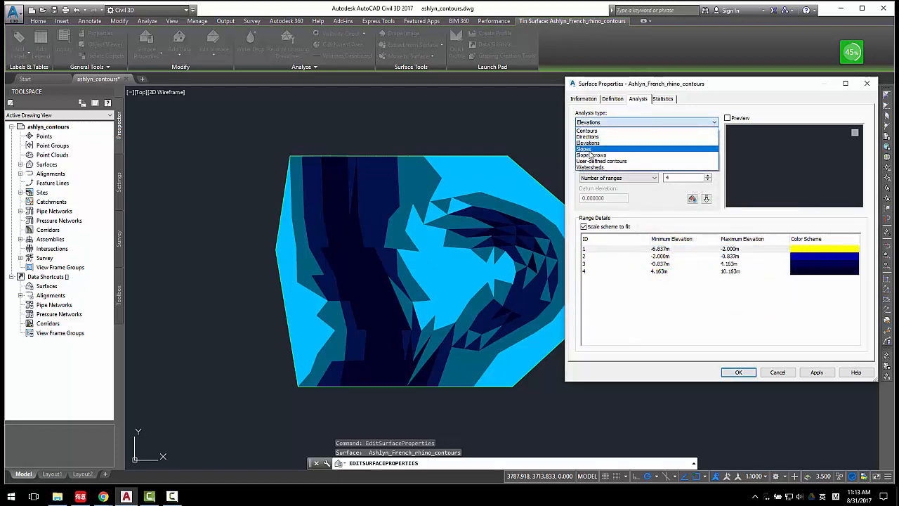
{"action": "left_click", "coordinate": [604, 150]}
Step: Change the first slope range's color to bright green and apply it to the surface
{"action": "double_click", "coordinate": [822, 247]}
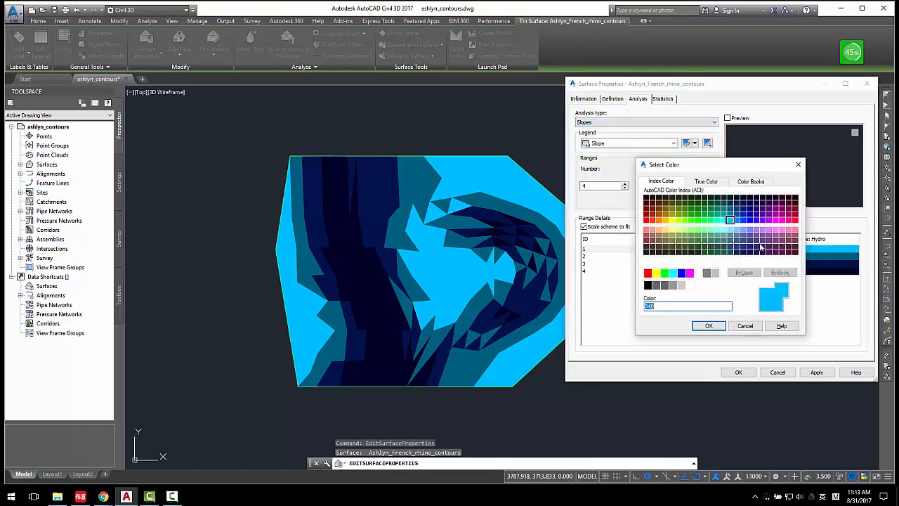
{"action": "left_click", "coordinate": [710, 221]}
{"action": "left_click", "coordinate": [708, 326]}
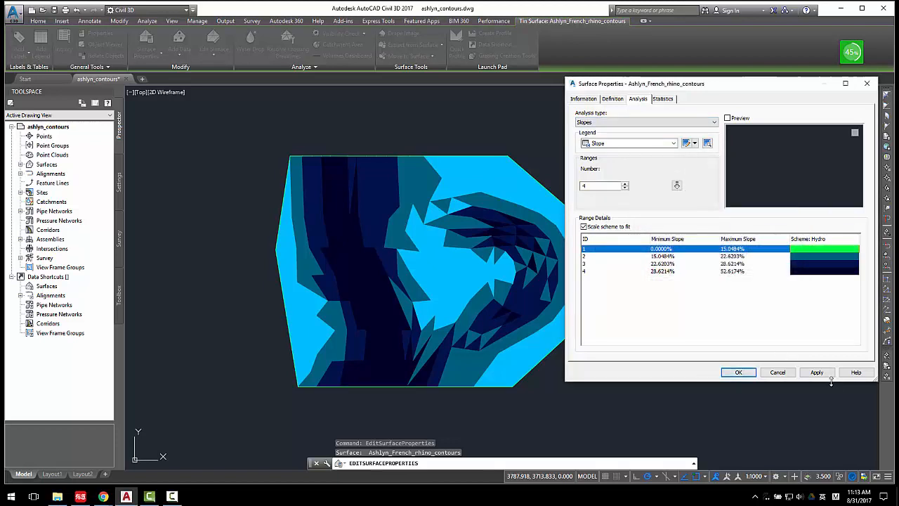
{"action": "left_click", "coordinate": [816, 372]}
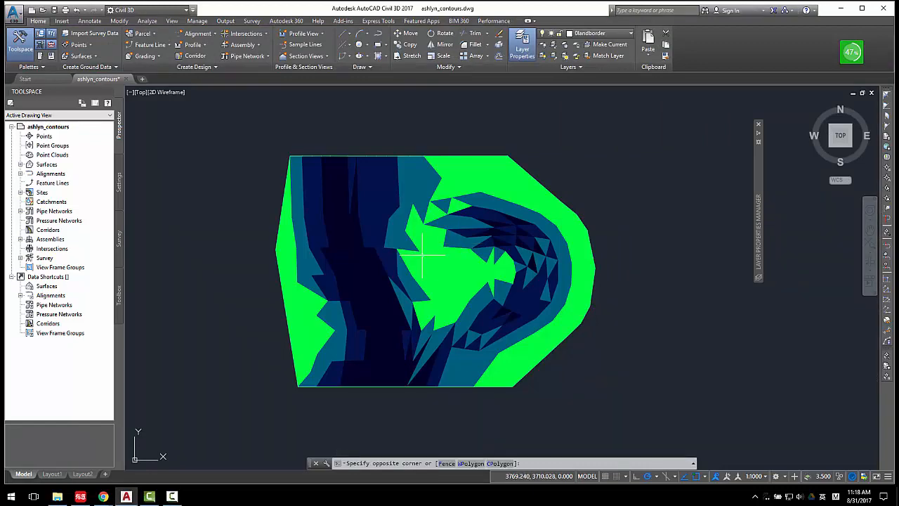
Step: Select the slope-colored TIN surface and open its Smooth Surface settings
{"action": "left_click", "coordinate": [427, 253]}
{"action": "left_click", "coordinate": [453, 240]}
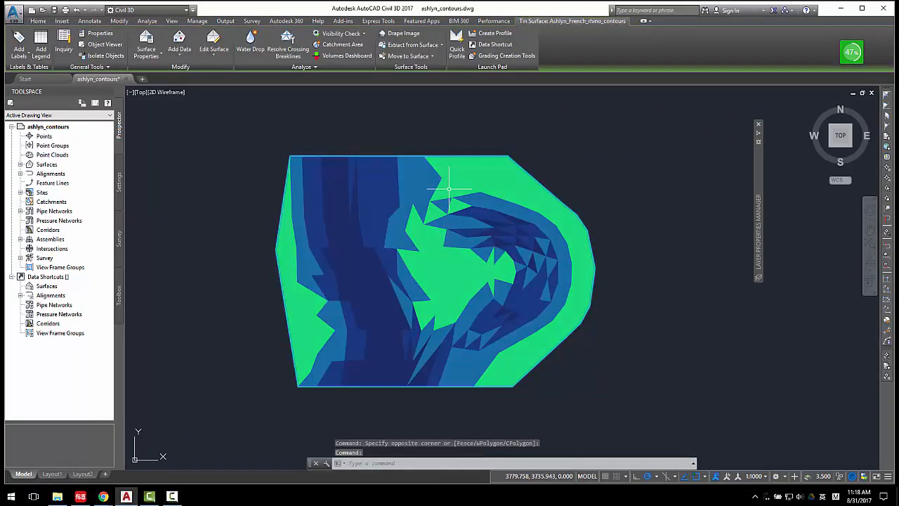
{"action": "scroll", "coordinate": [451, 207], "scroll_direction": "up", "scroll_amount": 5}
{"action": "scroll", "coordinate": [439, 218], "scroll_direction": "down", "scroll_amount": 3}
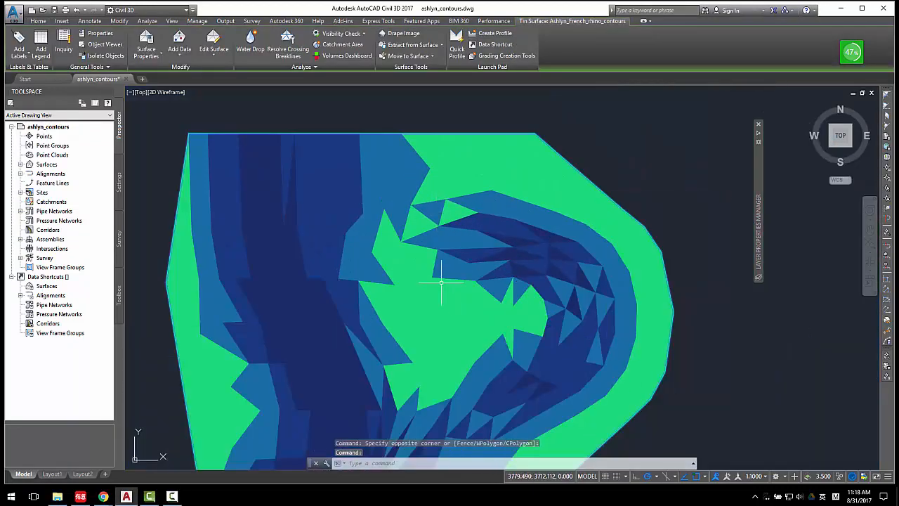
{"action": "scroll", "coordinate": [445, 237], "scroll_direction": "up", "scroll_amount": 2}
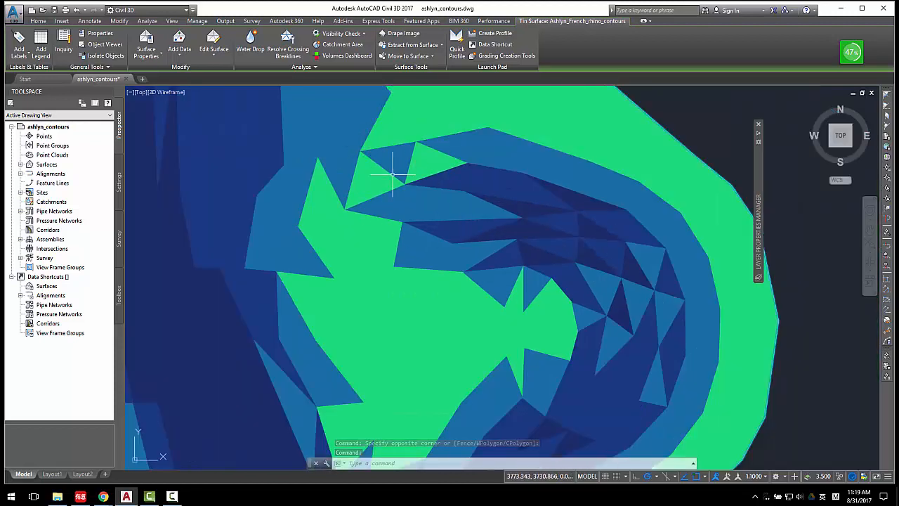
{"action": "scroll", "coordinate": [436, 175], "scroll_direction": "down", "scroll_amount": 5}
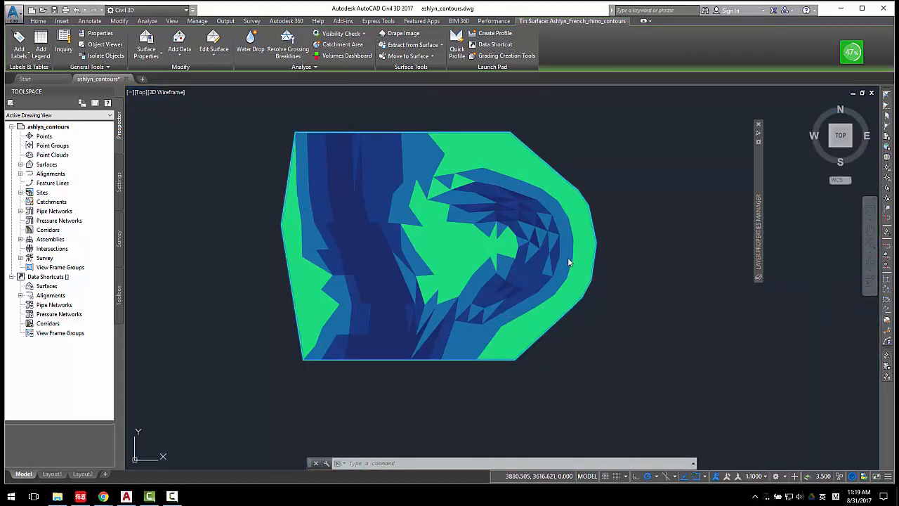
{"action": "left_click", "coordinate": [212, 59]}
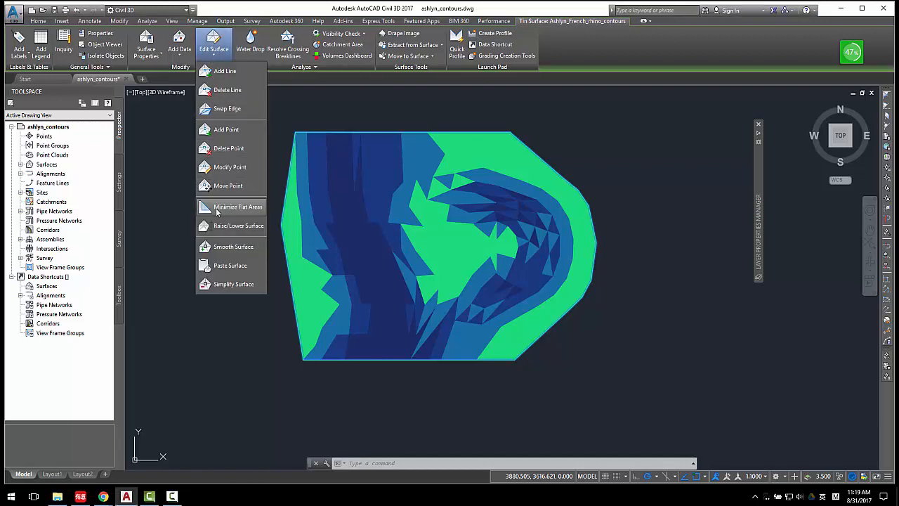
{"action": "left_click", "coordinate": [231, 247]}
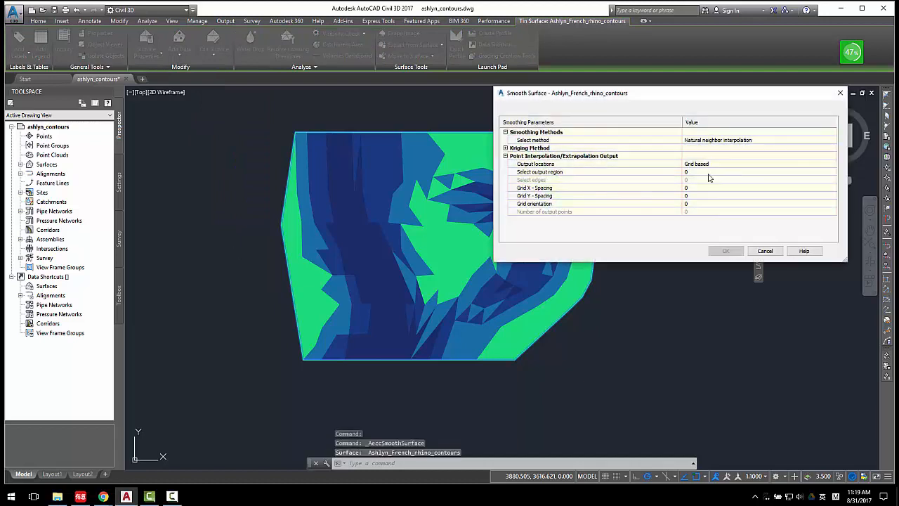
Step: Keep natural neighbor interpolation as the smoothing method and choose the entire surface as the output region
{"action": "left_click", "coordinate": [711, 141]}
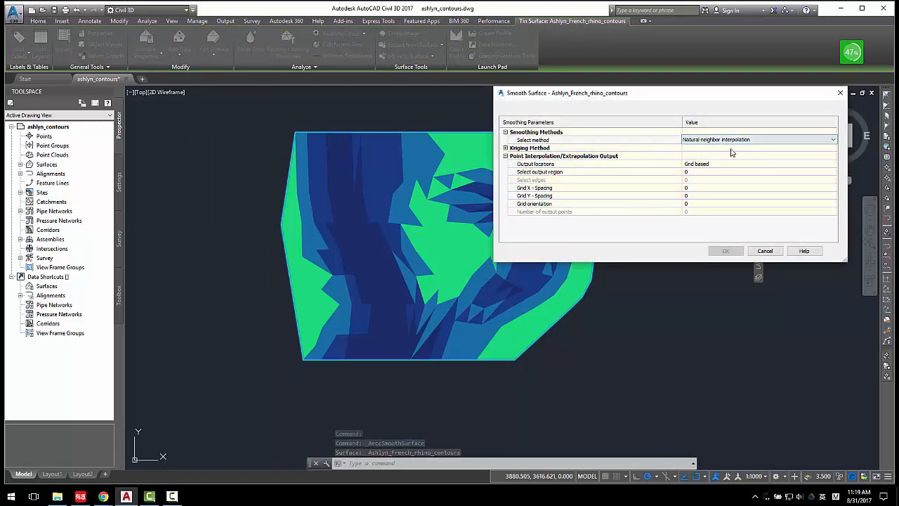
{"action": "left_click", "coordinate": [703, 174]}
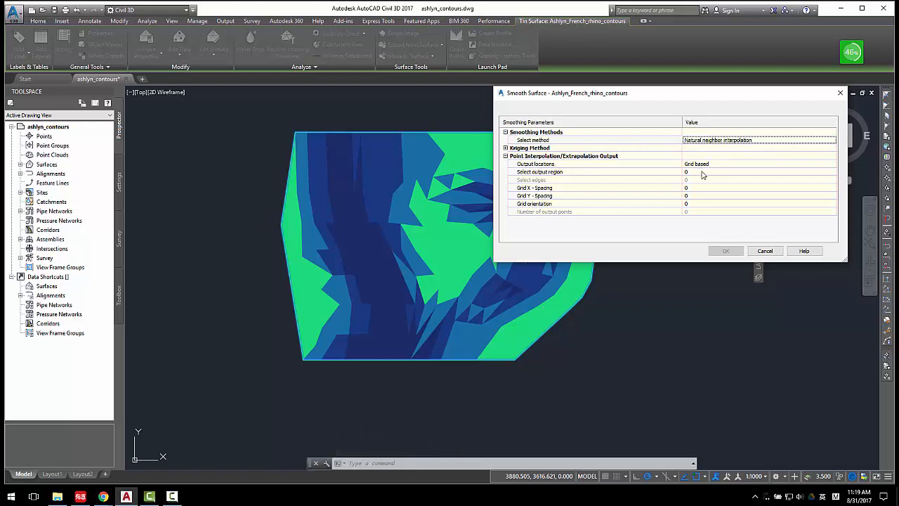
{"action": "left_click", "coordinate": [756, 175]}
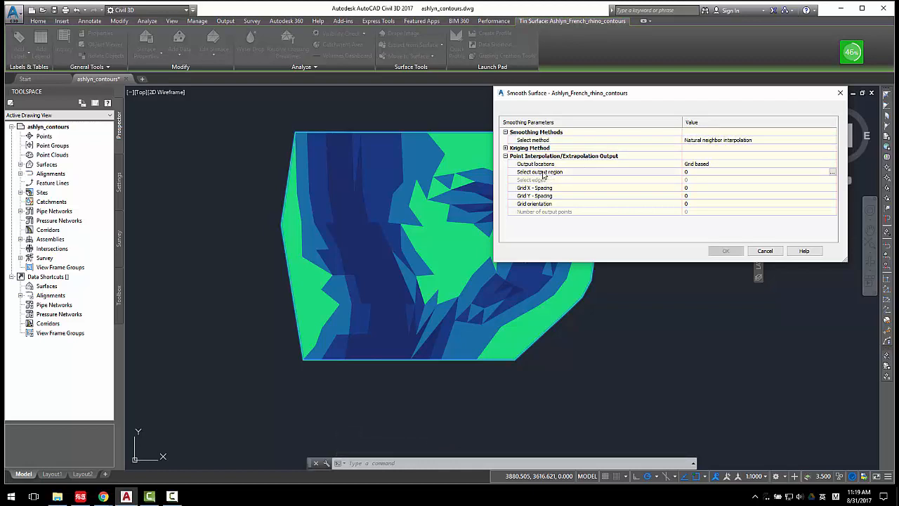
{"action": "left_click", "coordinate": [832, 171]}
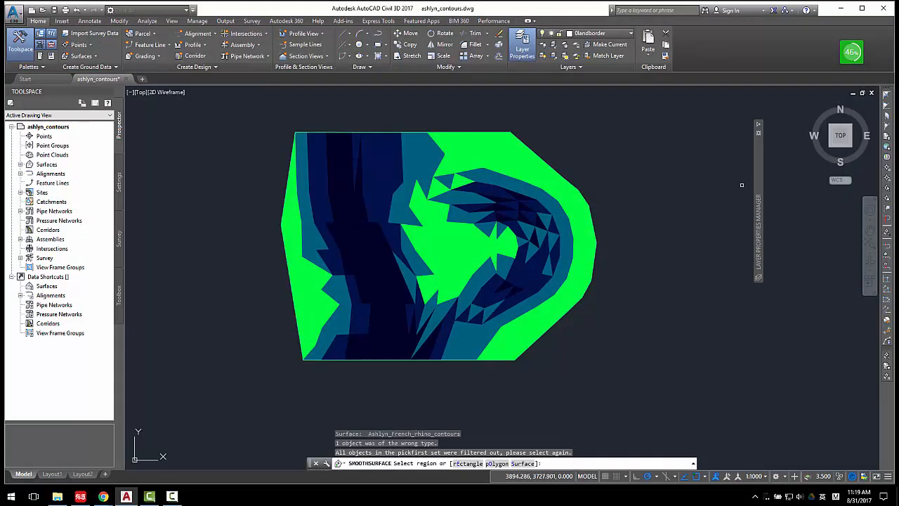
{"action": "left_click", "coordinate": [522, 463]}
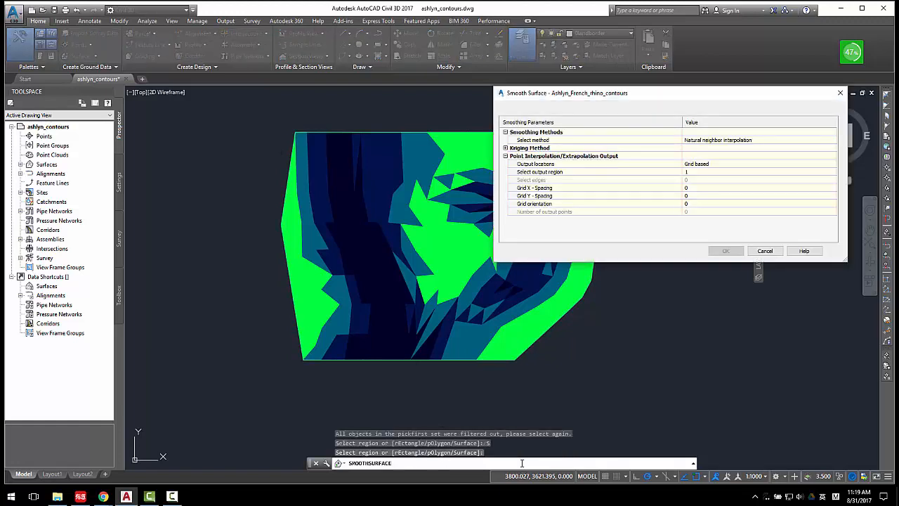
Step: Set the smoothing grid's X and Y spacing to 3
{"action": "left_click", "coordinate": [686, 188]}
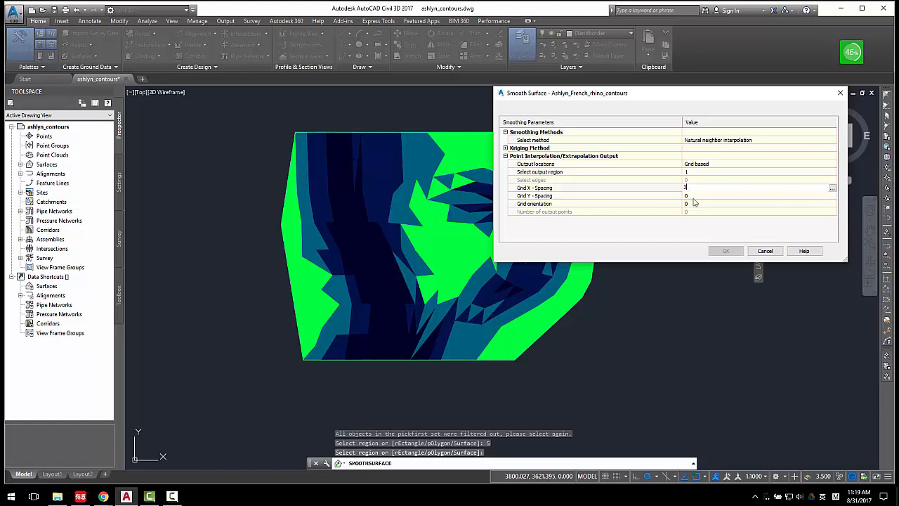
{"action": "key", "text": "Return"}
{"action": "key", "text": "Tab"}
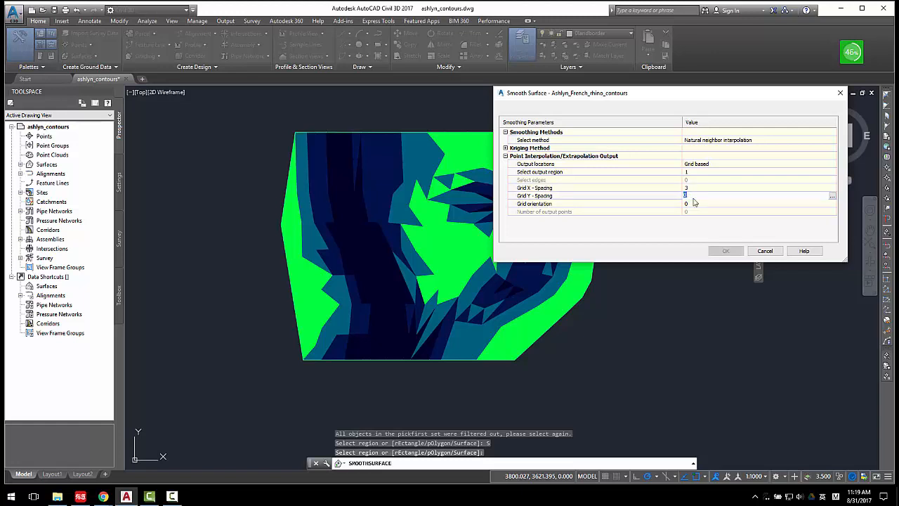
{"action": "key", "text": "Return"}
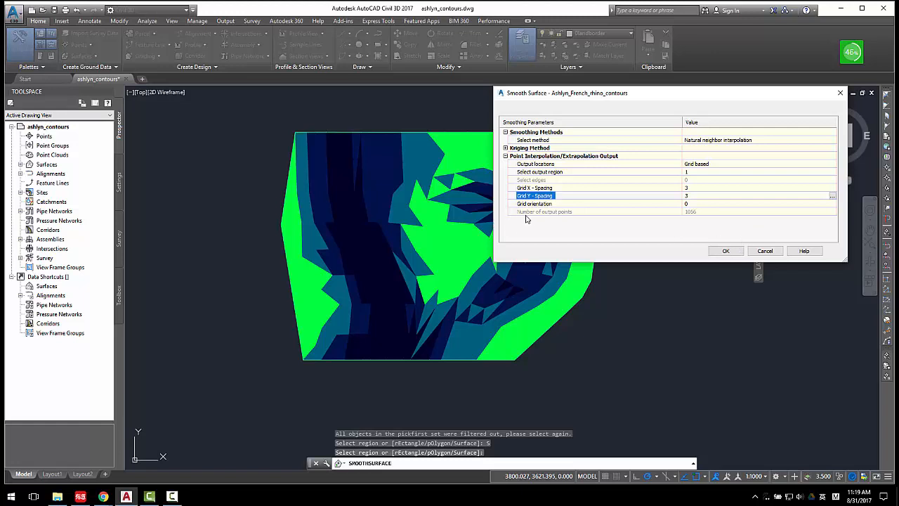
Step: Try a smoothing grid X spacing of 10 and set it back to 3
{"action": "left_click", "coordinate": [693, 187]}
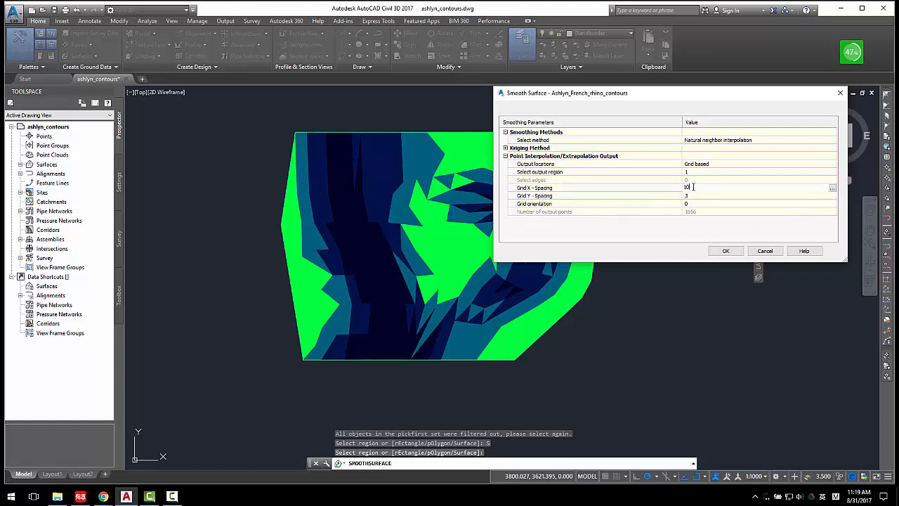
{"action": "key", "text": "Return"}
{"action": "left_click", "coordinate": [694, 189]}
{"action": "key", "text": "Return"}
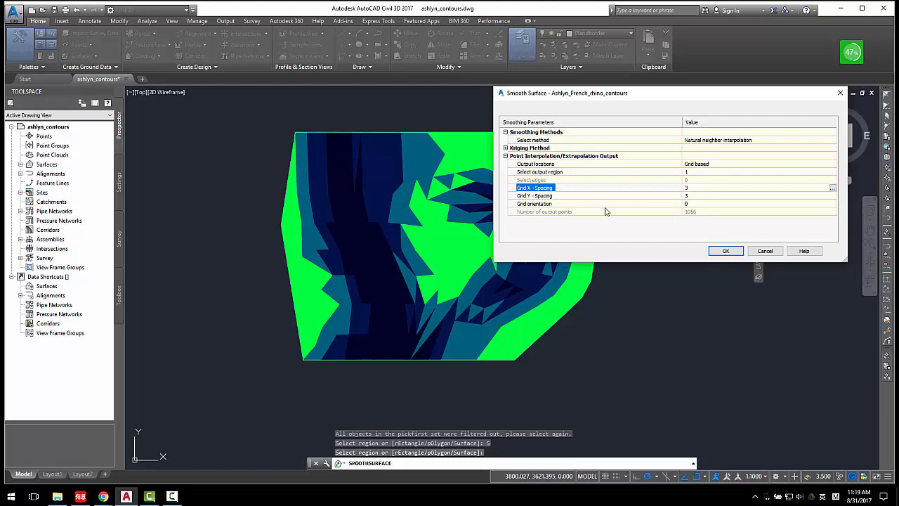
Step: Apply the natural neighbor smoothing to the surface and inspect the smoothed slope bands
{"action": "left_click", "coordinate": [726, 251]}
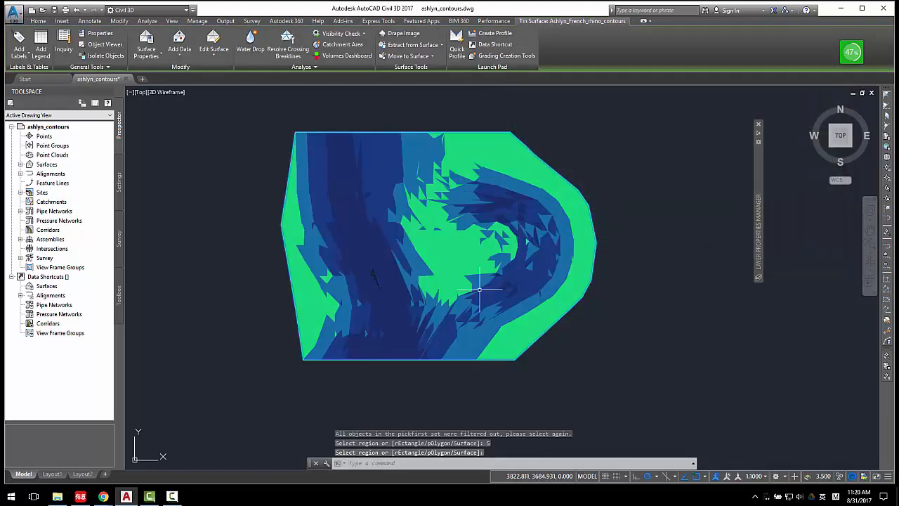
{"action": "key", "text": "Escape"}
{"action": "scroll", "coordinate": [487, 211], "scroll_direction": "up", "scroll_amount": 4}
{"action": "scroll", "coordinate": [508, 225], "scroll_direction": "down", "scroll_amount": 4}
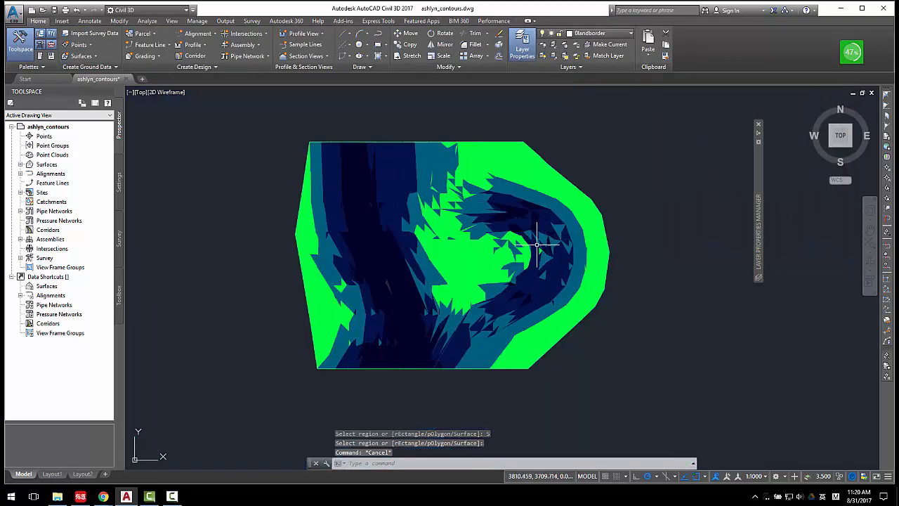
{"action": "scroll", "coordinate": [436, 327], "scroll_direction": "up", "scroll_amount": 2}
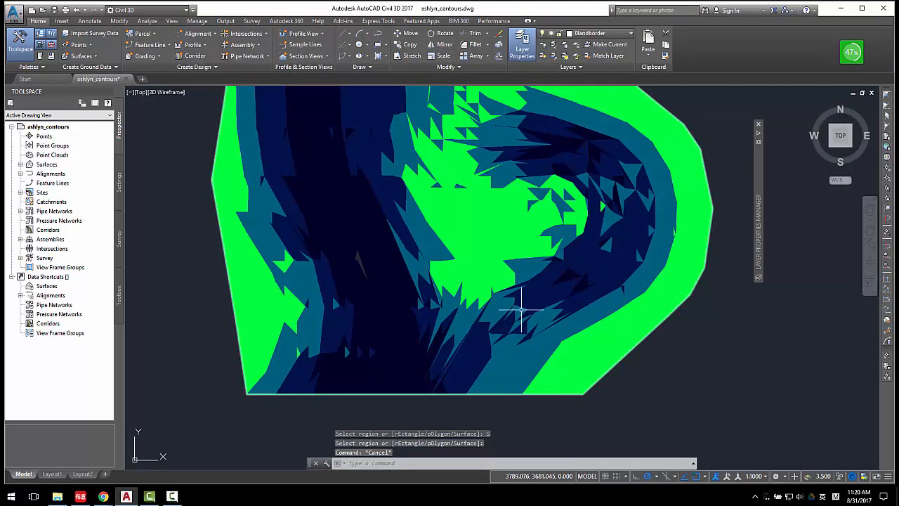
{"action": "scroll", "coordinate": [453, 332], "scroll_direction": "down", "scroll_amount": 4}
{"action": "scroll", "coordinate": [391, 282], "scroll_direction": "up", "scroll_amount": 2}
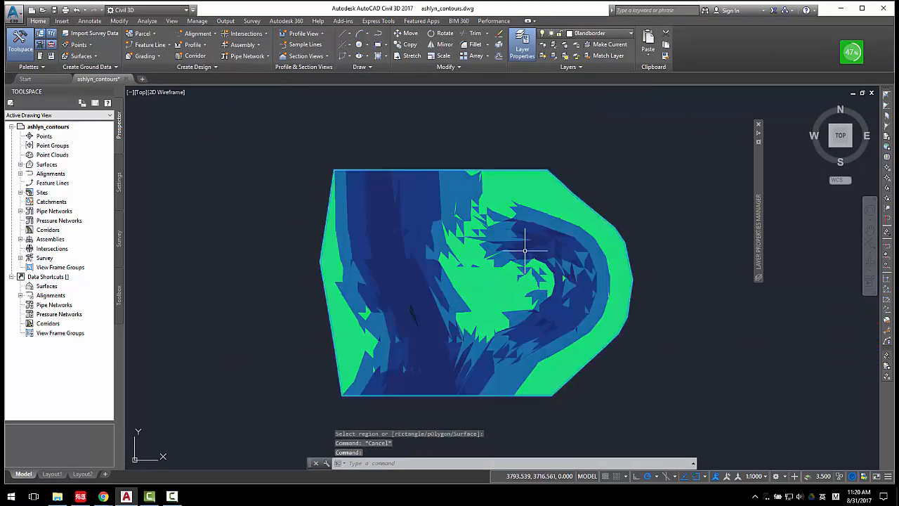
Step: Review the elevation analysis ranges in the surface's properties
{"action": "left_click", "coordinate": [526, 241]}
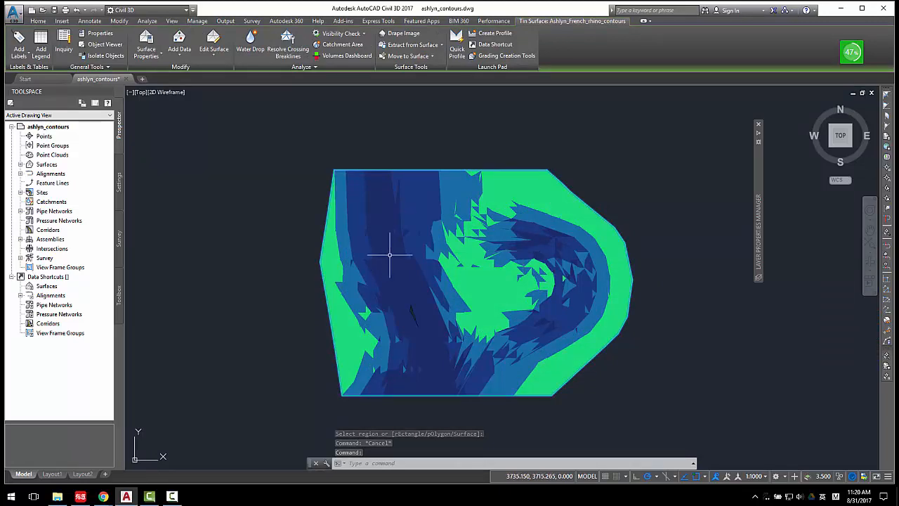
{"action": "right_click", "coordinate": [438, 247]}
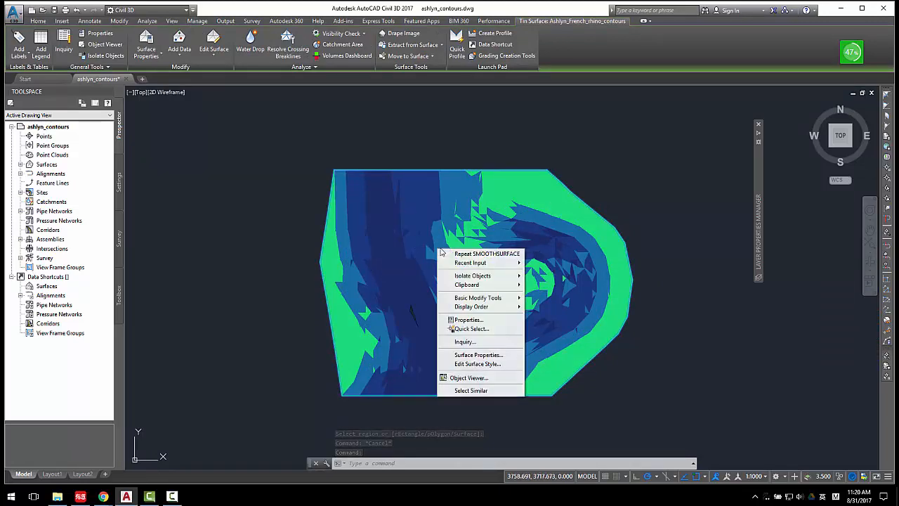
{"action": "left_click", "coordinate": [478, 355]}
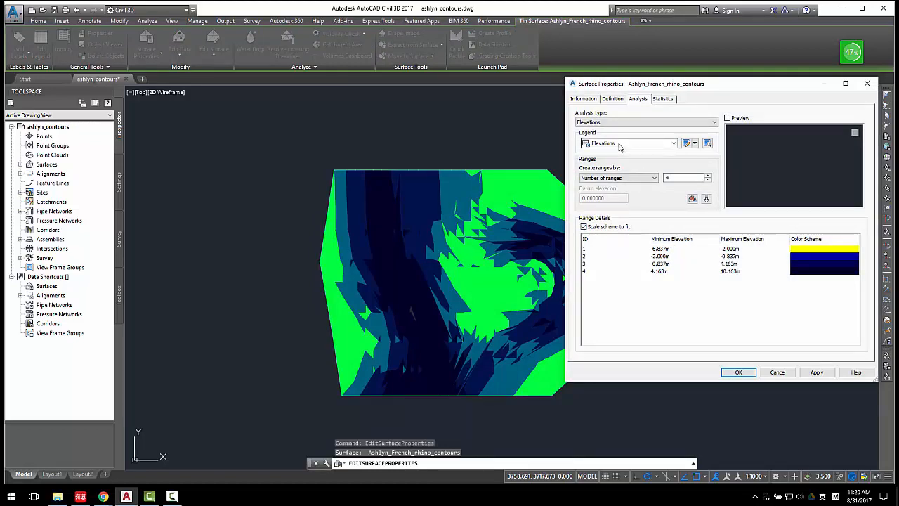
{"action": "left_click", "coordinate": [748, 376]}
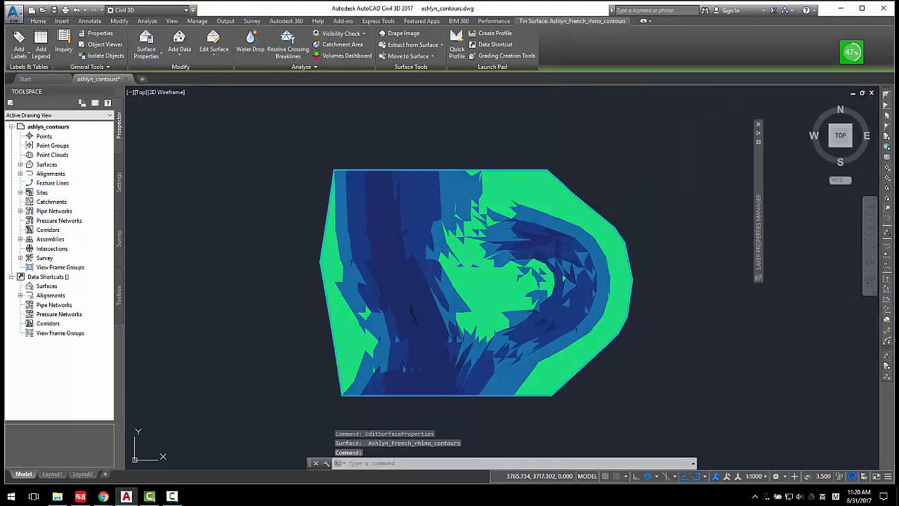
Step: In the surface style's plan display, hide Slopes and show Elevations
{"action": "right_click", "coordinate": [455, 249]}
{"action": "left_click", "coordinate": [505, 365]}
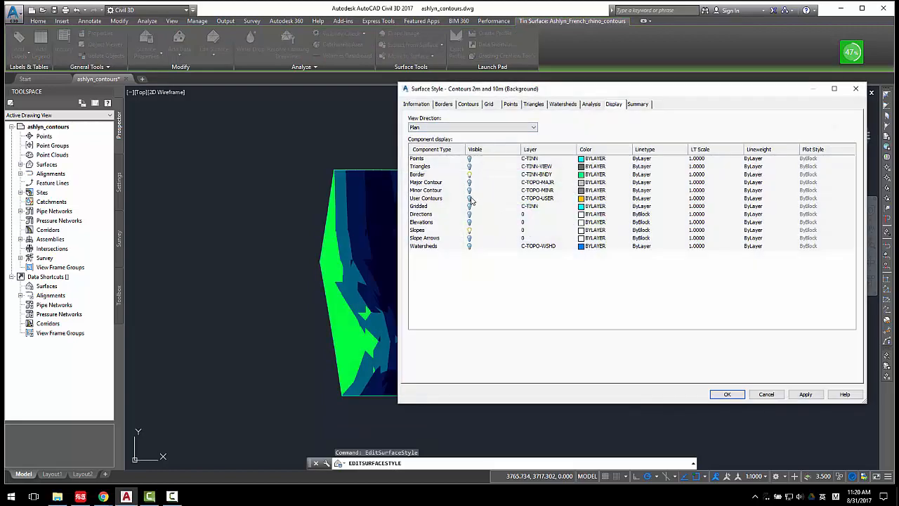
{"action": "left_click", "coordinate": [470, 230]}
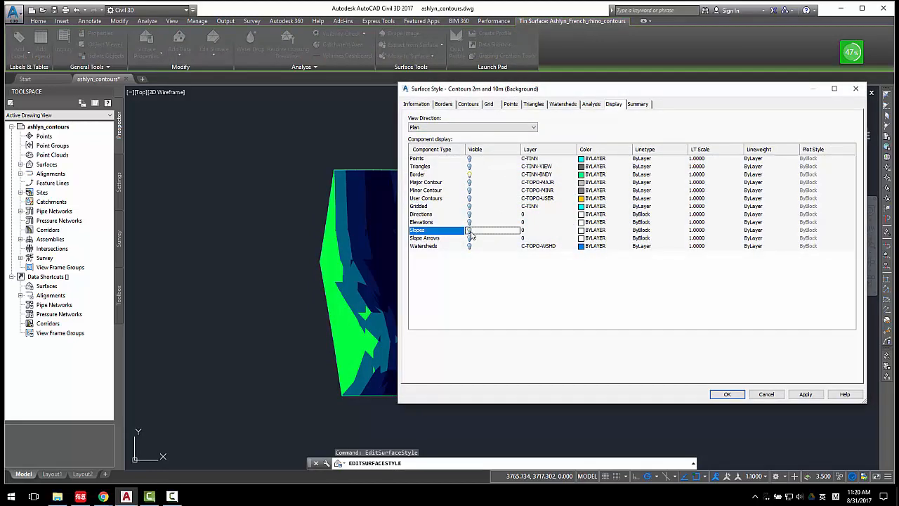
{"action": "left_click", "coordinate": [469, 223]}
{"action": "left_click", "coordinate": [806, 394]}
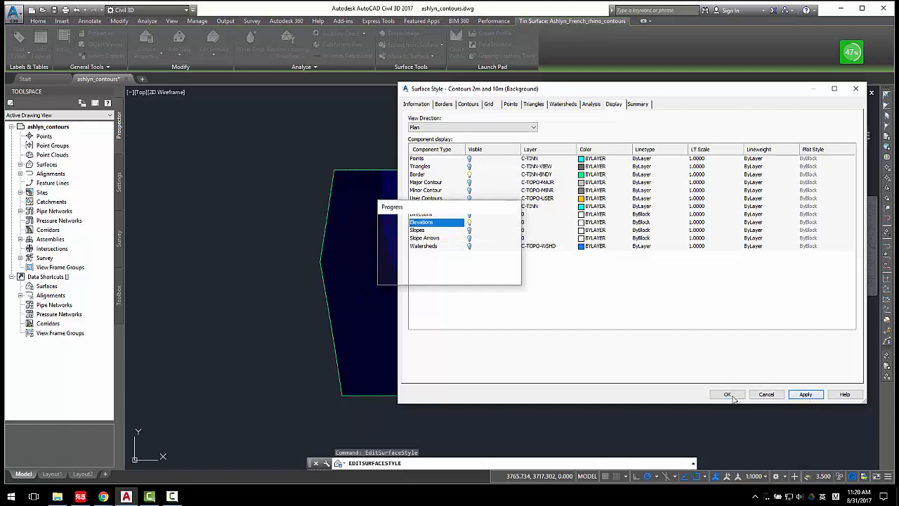
{"action": "left_click", "coordinate": [727, 394]}
{"action": "scroll", "coordinate": [592, 288], "scroll_direction": "down", "scroll_amount": 4}
{"action": "scroll", "coordinate": [592, 288], "scroll_direction": "up", "scroll_amount": 4}
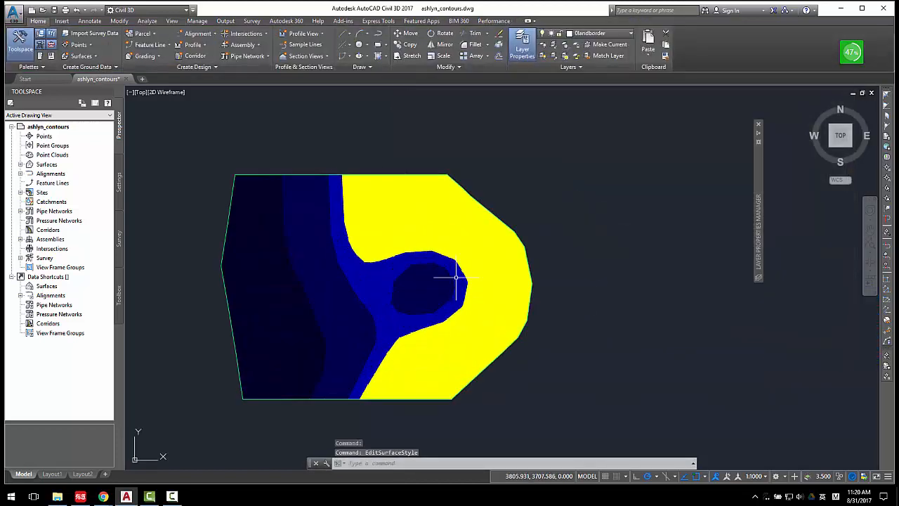
Step: Delete the existing Slopes Table legend beside the surface
{"action": "scroll", "coordinate": [457, 277], "scroll_direction": "down", "scroll_amount": 4}
{"action": "left_click", "coordinate": [617, 262]}
{"action": "left_click", "coordinate": [785, 366]}
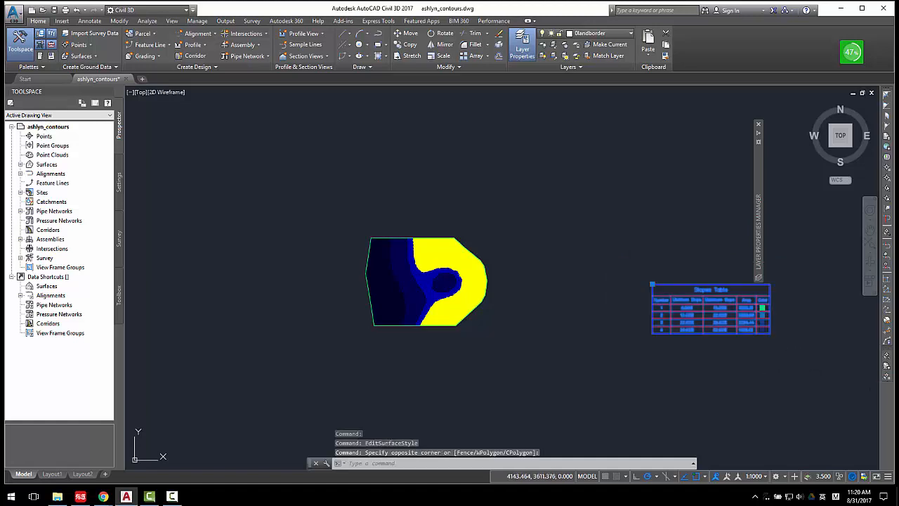
{"action": "key", "text": "Delete"}
Step: Add a dynamic Elevations legend table in the empty space to the east of the surface
{"action": "scroll", "coordinate": [442, 263], "scroll_direction": "up", "scroll_amount": 4}
{"action": "scroll", "coordinate": [434, 271], "scroll_direction": "down", "scroll_amount": 3}
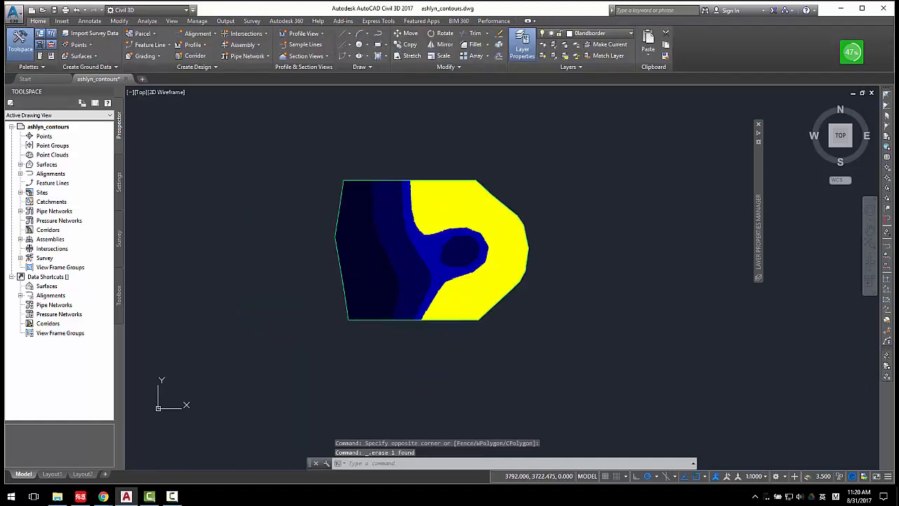
{"action": "left_click", "coordinate": [449, 226]}
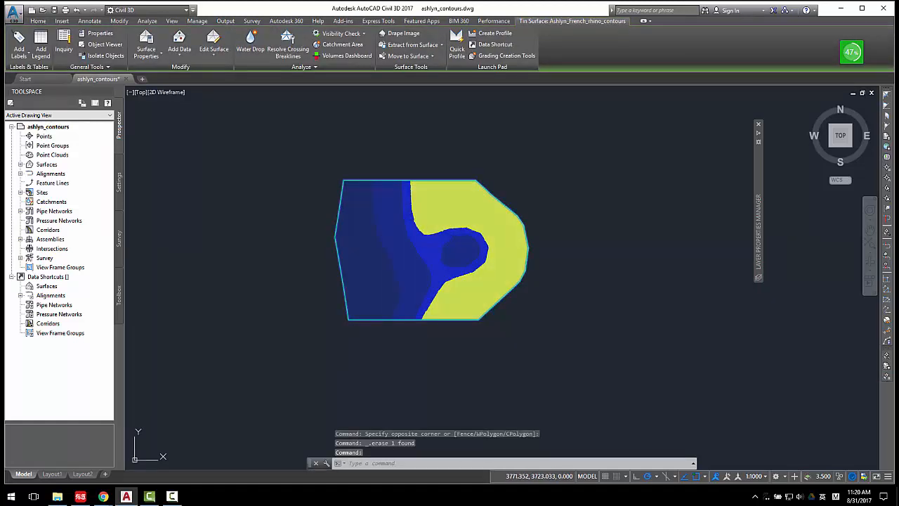
{"action": "left_click", "coordinate": [40, 56]}
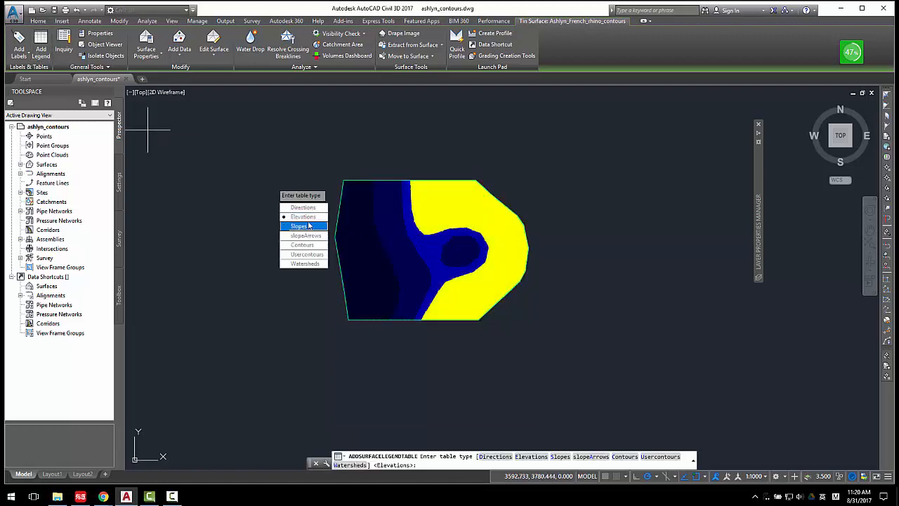
{"action": "left_click", "coordinate": [298, 216]}
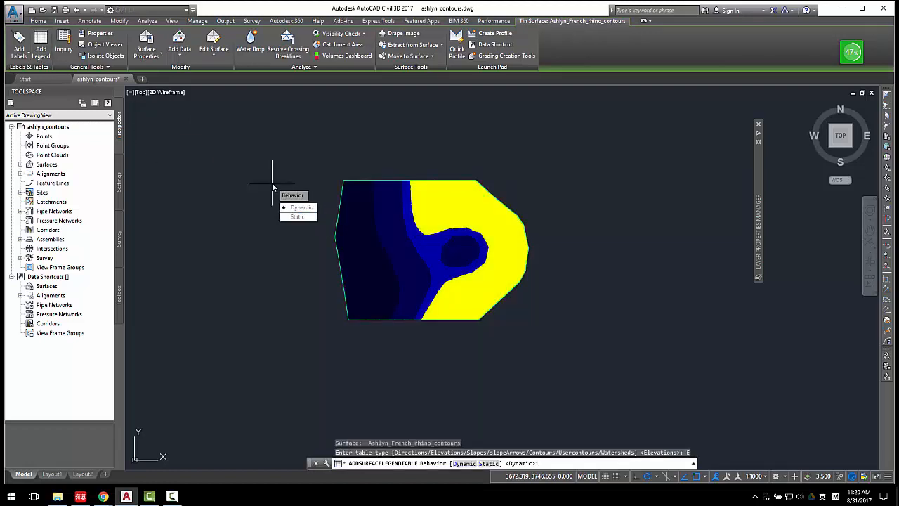
{"action": "left_click", "coordinate": [302, 208]}
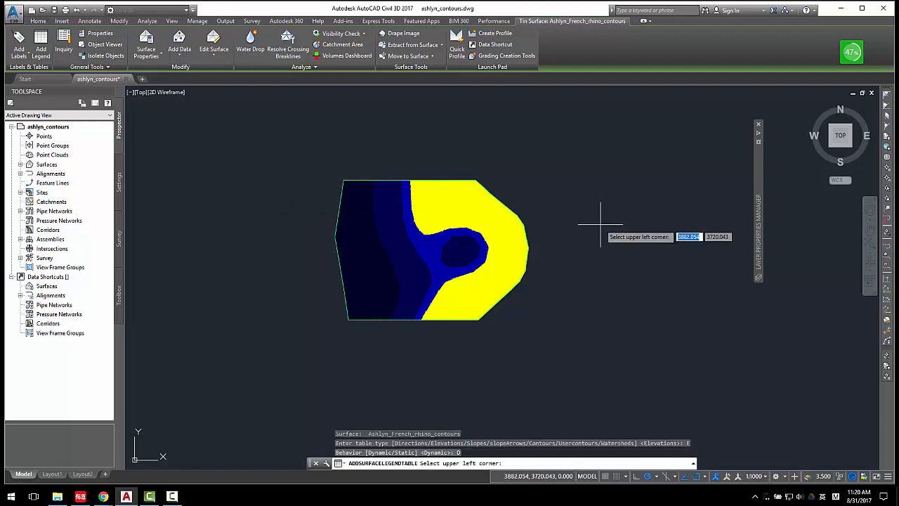
{"action": "key", "text": "Escape"}
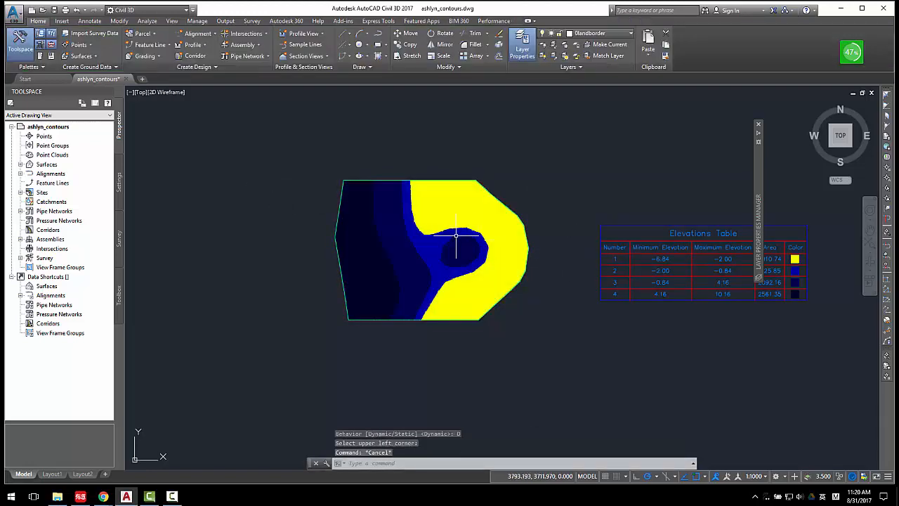
Step: Change the color of the second elevation range to orange in the surface's analysis properties
{"action": "left_click", "coordinate": [427, 229]}
{"action": "right_click", "coordinate": [427, 229]}
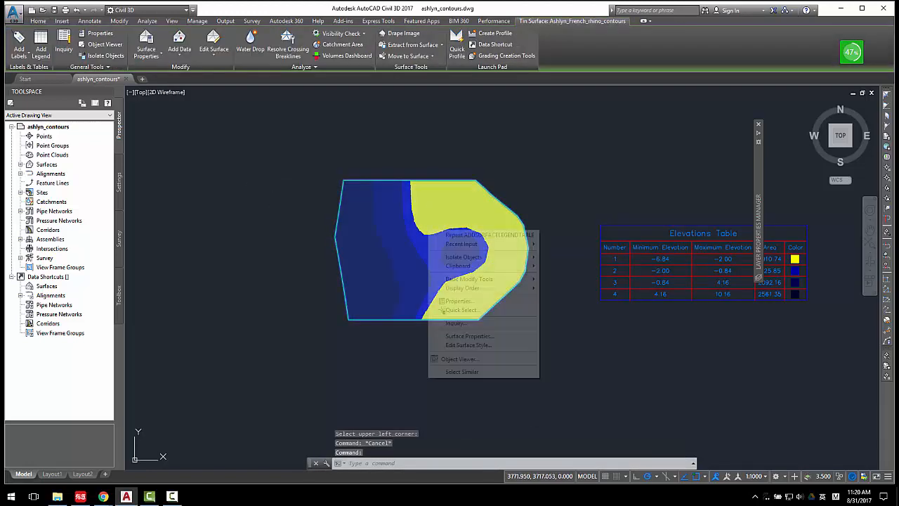
{"action": "left_click", "coordinate": [474, 336]}
{"action": "left_click_drag", "start_coordinate": [679, 86], "coordinate": [270, 82]}
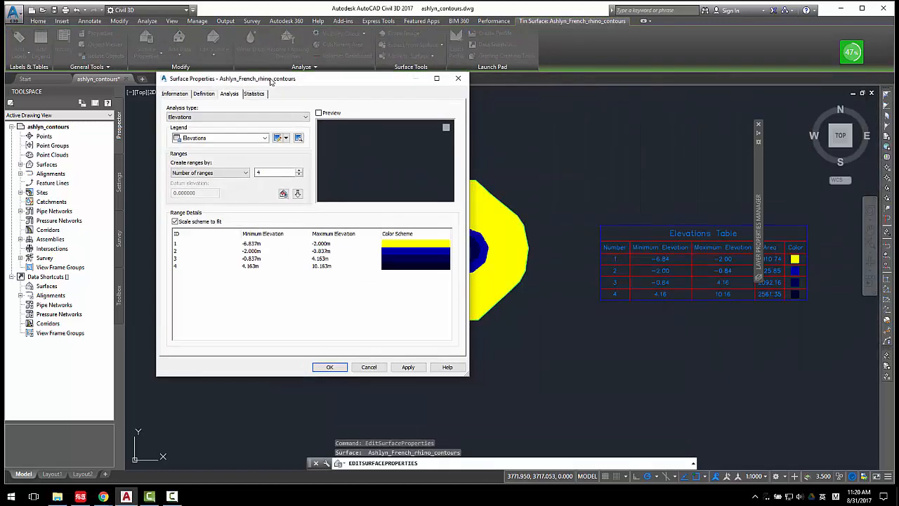
{"action": "double_click", "coordinate": [404, 254]}
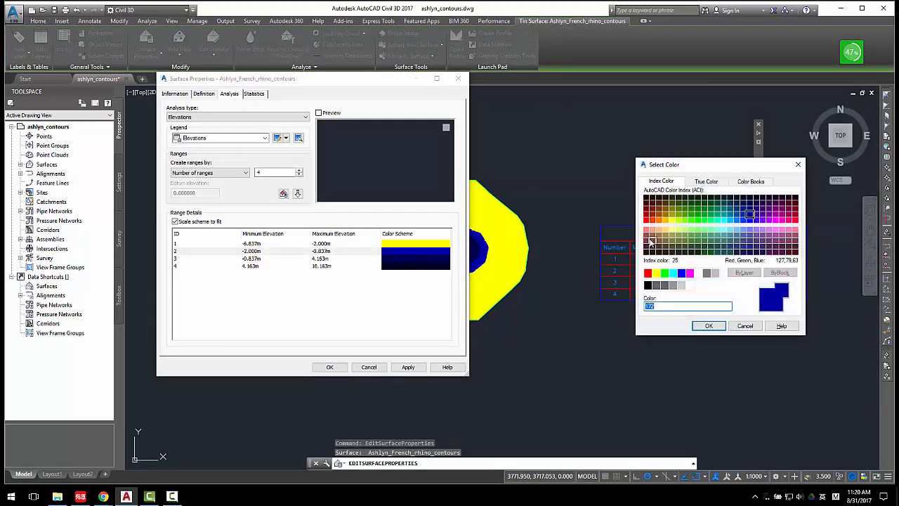
{"action": "left_click", "coordinate": [664, 221]}
{"action": "left_click", "coordinate": [708, 325]}
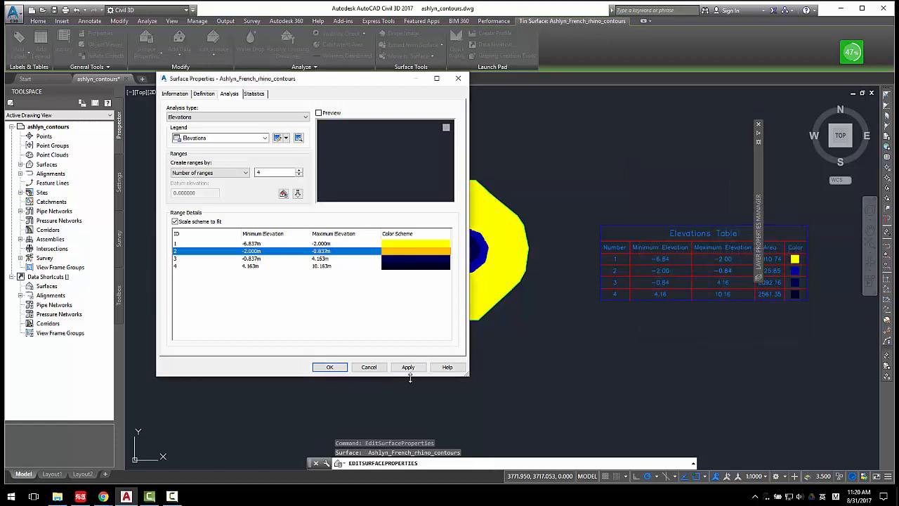
{"action": "left_click", "coordinate": [407, 366]}
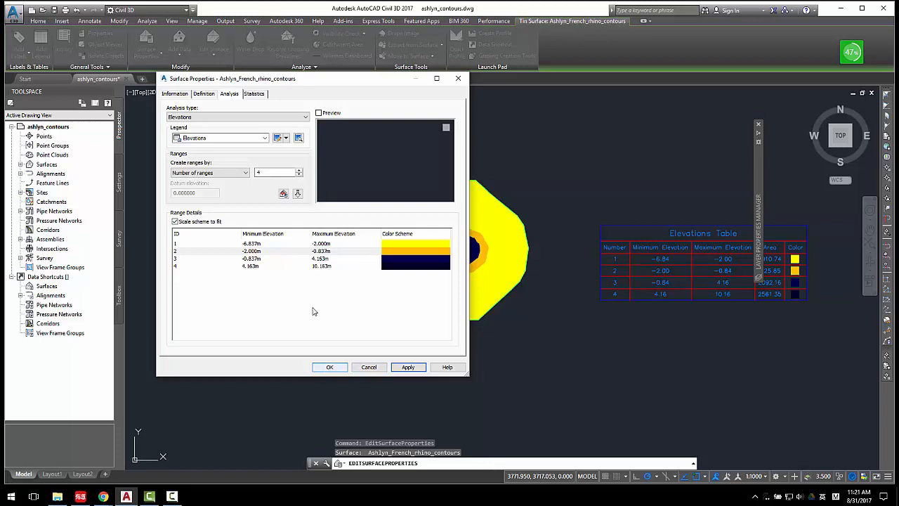
{"action": "left_click", "coordinate": [327, 366]}
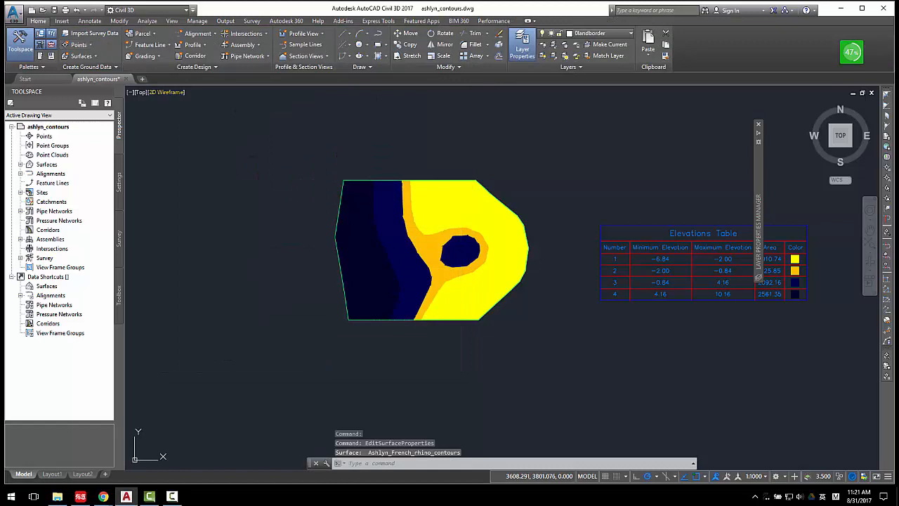
Step: Add a dynamic Slopes legend table for the surface below the Elevations Table
{"action": "left_click", "coordinate": [412, 215]}
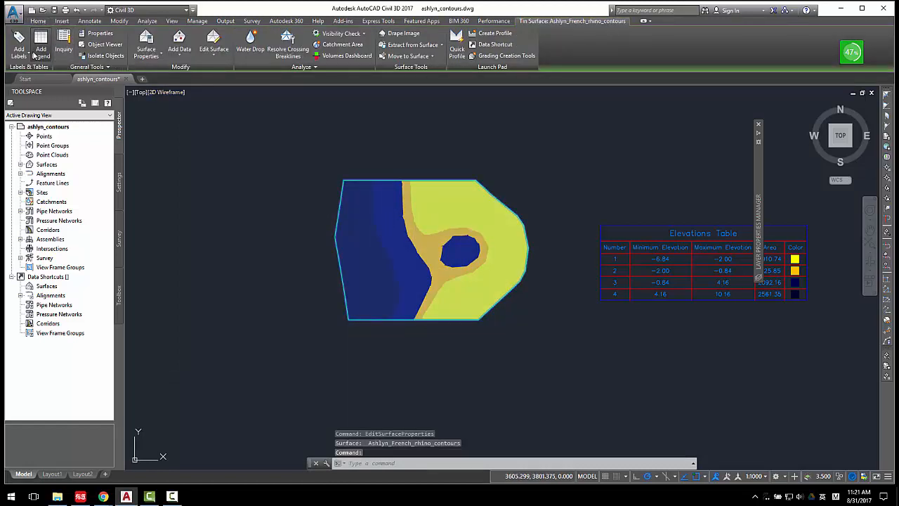
{"action": "left_click", "coordinate": [35, 55]}
{"action": "left_click", "coordinate": [254, 222]}
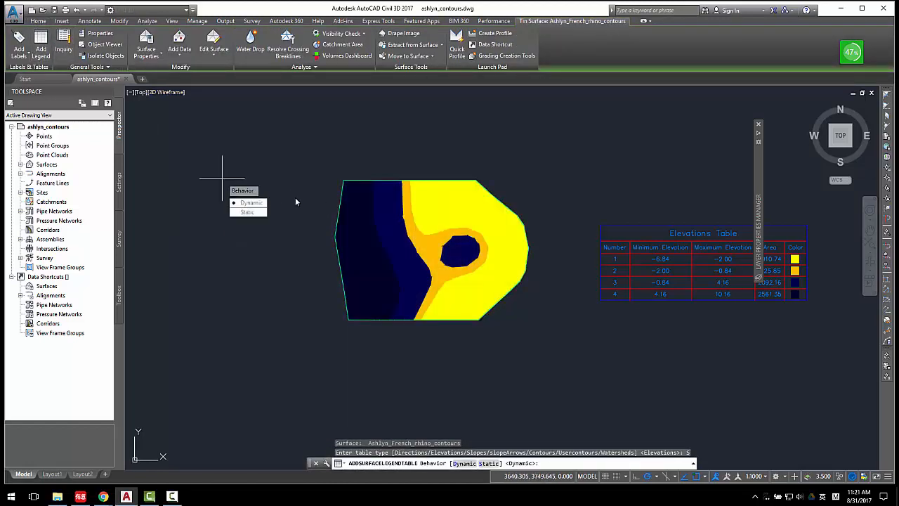
{"action": "left_click", "coordinate": [251, 203]}
{"action": "left_click", "coordinate": [614, 378]}
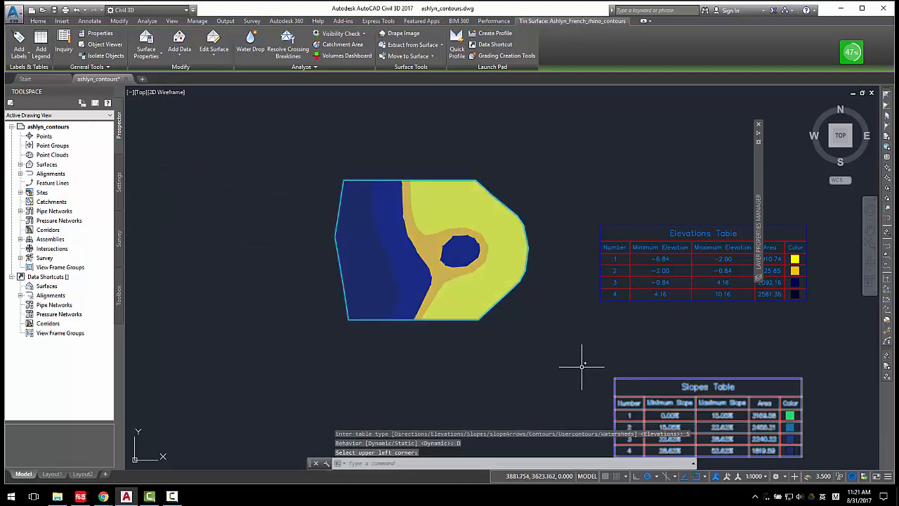
{"action": "middle_click_drag", "start_coordinate": [652, 338], "coordinate": [607, 264]}
{"action": "key", "text": "Escape"}
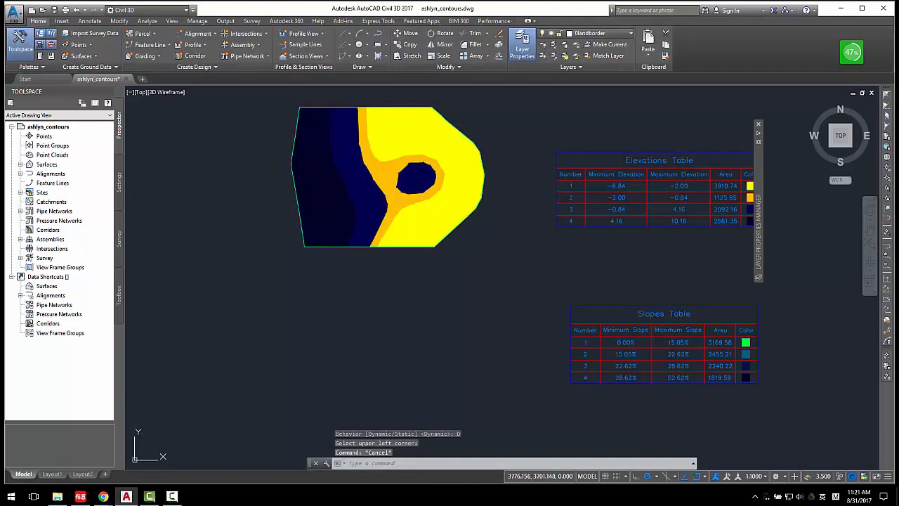
Step: Turn off Elevations and turn on Slopes in the surface style's plan display
{"action": "left_click", "coordinate": [390, 181]}
{"action": "right_click", "coordinate": [390, 181]}
{"action": "left_click", "coordinate": [431, 300]}
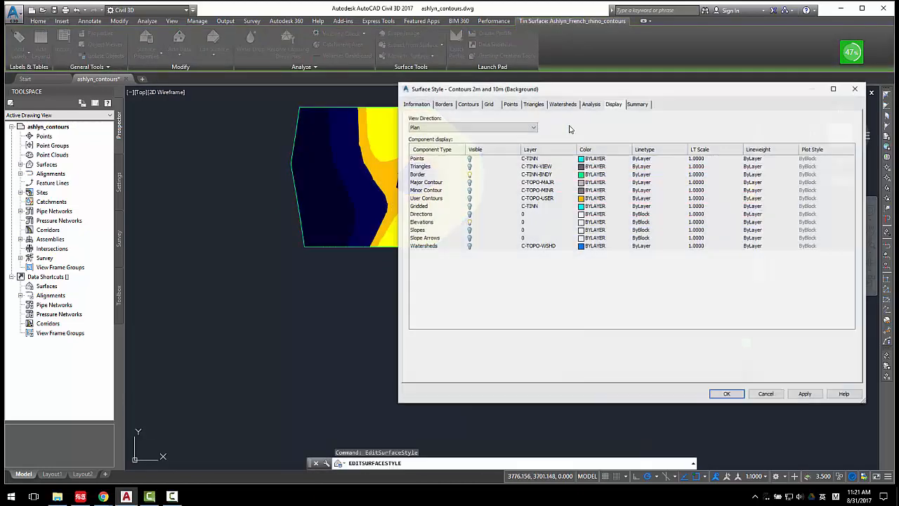
{"action": "left_click", "coordinate": [468, 223]}
{"action": "left_click", "coordinate": [805, 394]}
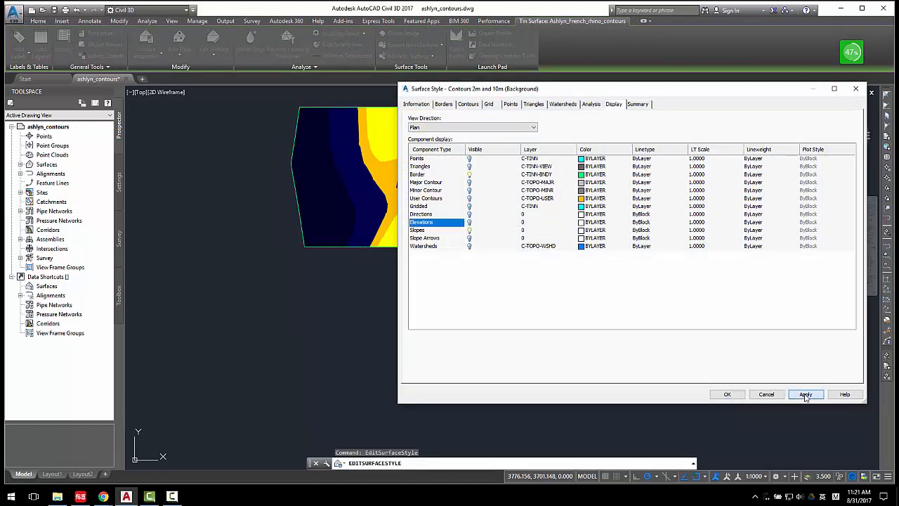
{"action": "left_click", "coordinate": [728, 394]}
Step: Move the Slopes Table directly above the Elevations Table
{"action": "scroll", "coordinate": [518, 283], "scroll_direction": "down", "scroll_amount": 2}
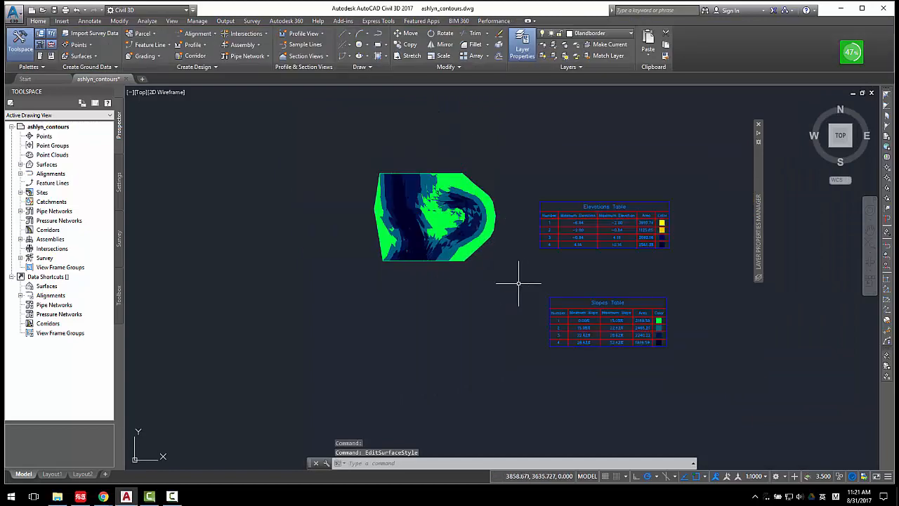
{"action": "middle_click_drag", "start_coordinate": [502, 245], "coordinate": [487, 265]}
{"action": "scroll", "coordinate": [487, 264], "scroll_direction": "up", "scroll_amount": 2}
{"action": "left_click", "coordinate": [638, 346]}
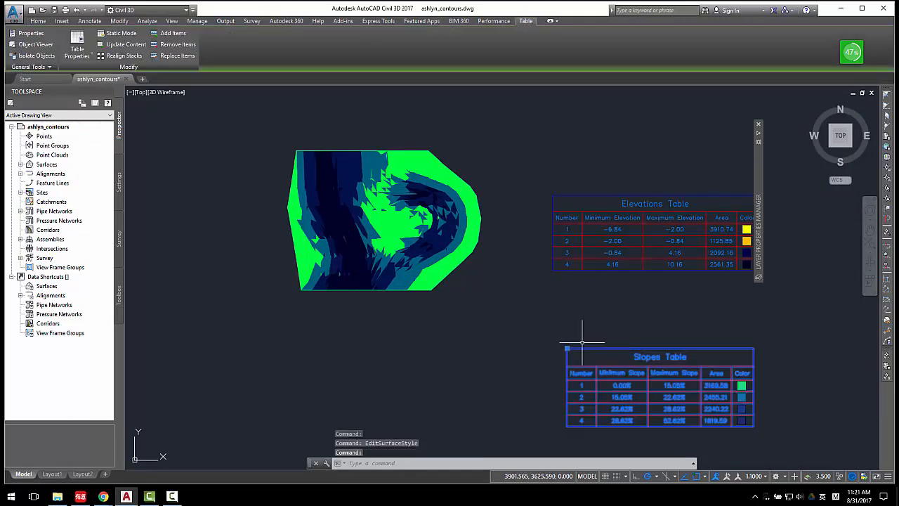
{"action": "left_click", "coordinate": [566, 347]}
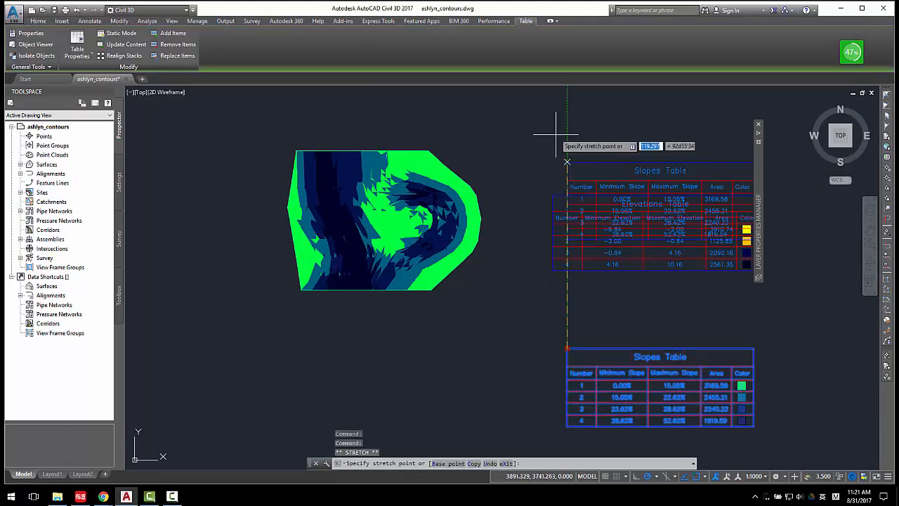
{"action": "left_click", "coordinate": [548, 91]}
{"action": "scroll", "coordinate": [517, 206], "scroll_direction": "down", "scroll_amount": 2}
{"action": "scroll", "coordinate": [491, 216], "scroll_direction": "up", "scroll_amount": 2}
{"action": "key", "text": "Escape"}
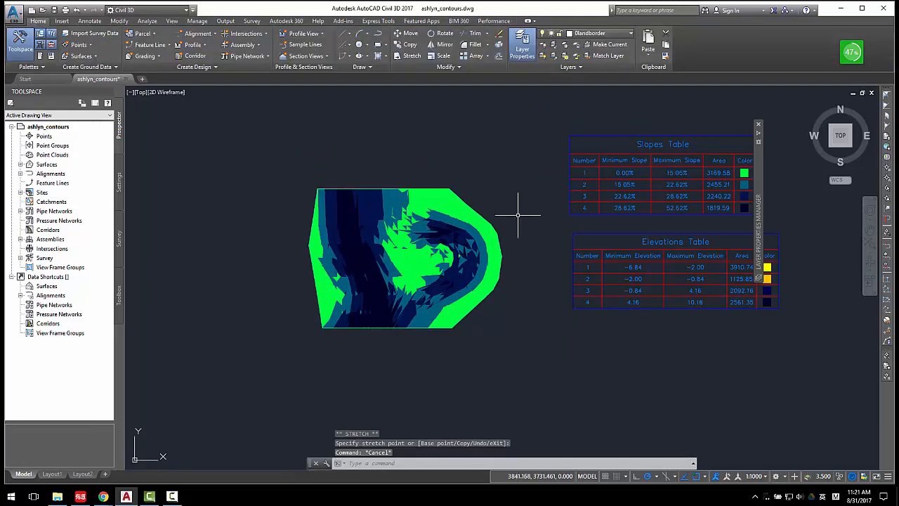
{"action": "middle_click_drag", "start_coordinate": [518, 210], "coordinate": [481, 231]}
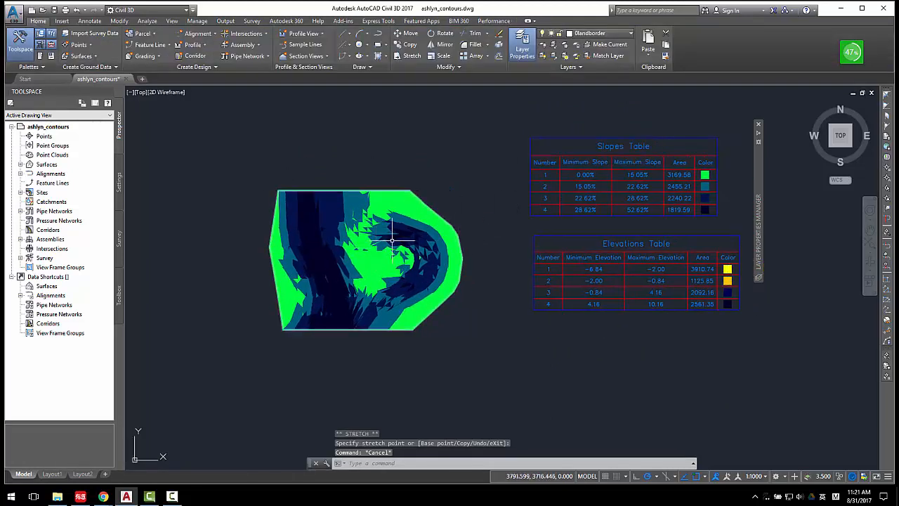